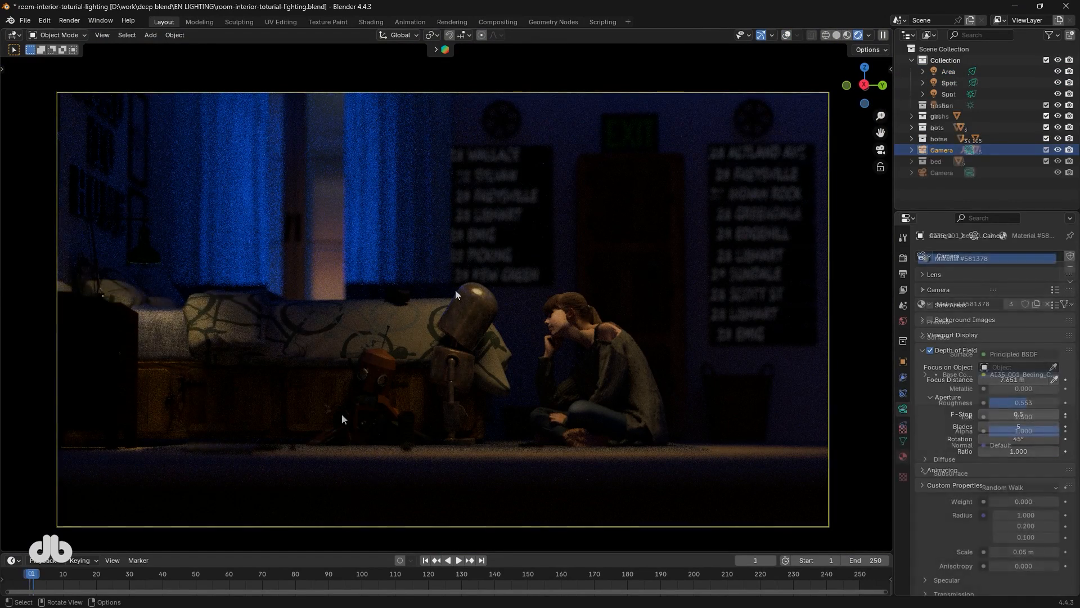
# Switch to the reference render BASE 1.png to examine its lighting, and minimize it to return to the scene
pyautogui.hotkey('alt', 'Tab')
pyautogui.hotkey('alt', 'Tab')
pyautogui.hotkey('alt', 'Tab')
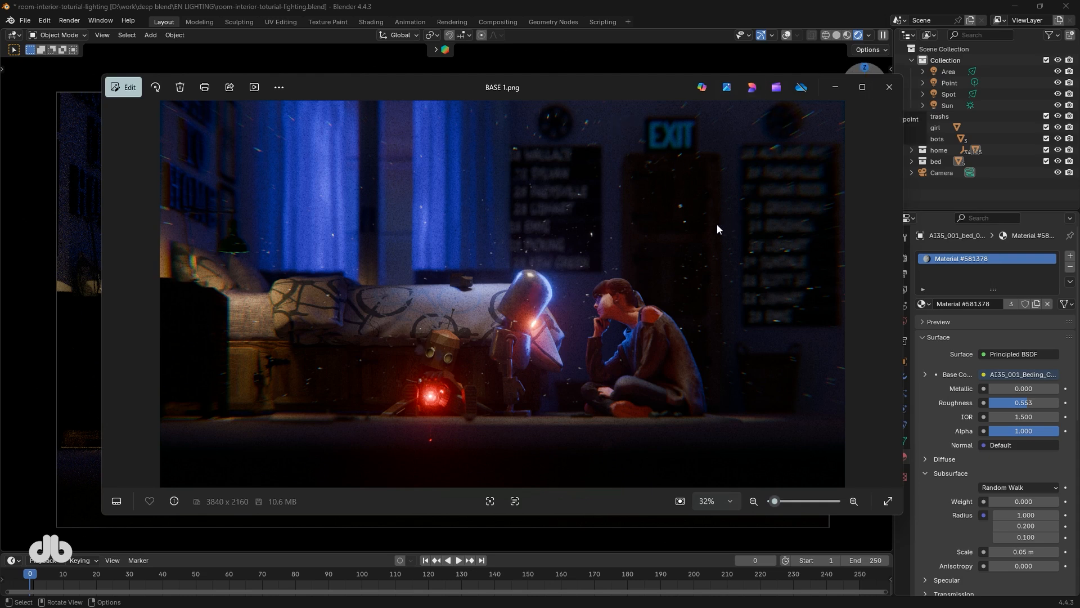
pyautogui.click(835, 88)
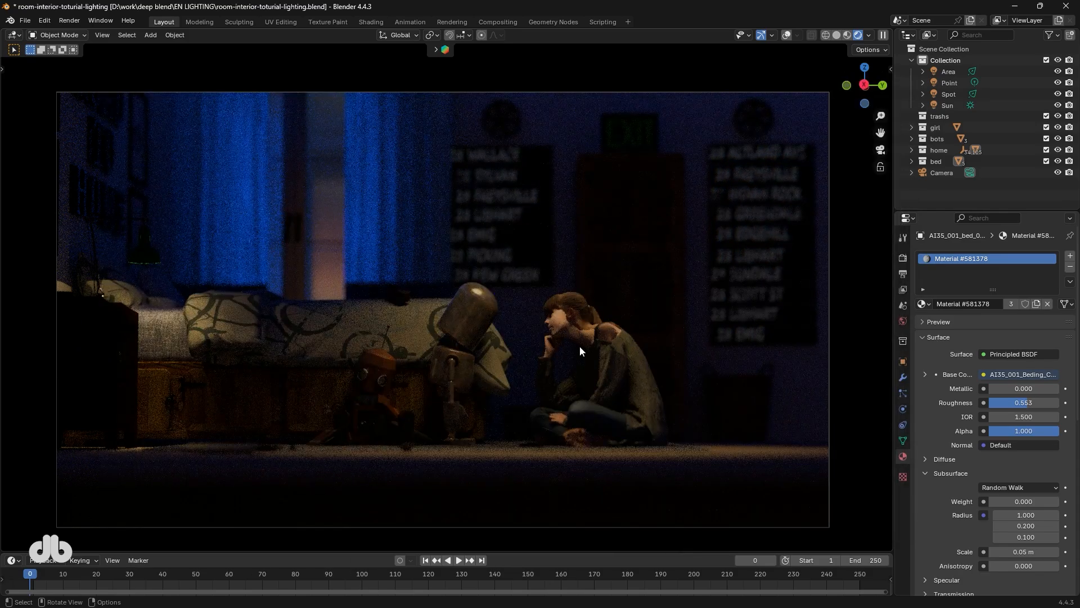
# Show the viewport overlays, add an area light by the seated girl and raise it to about her head height
pyautogui.moveTo(542, 373); pyautogui.dragTo(558, 394, button='middle')
pyautogui.click(559, 394)
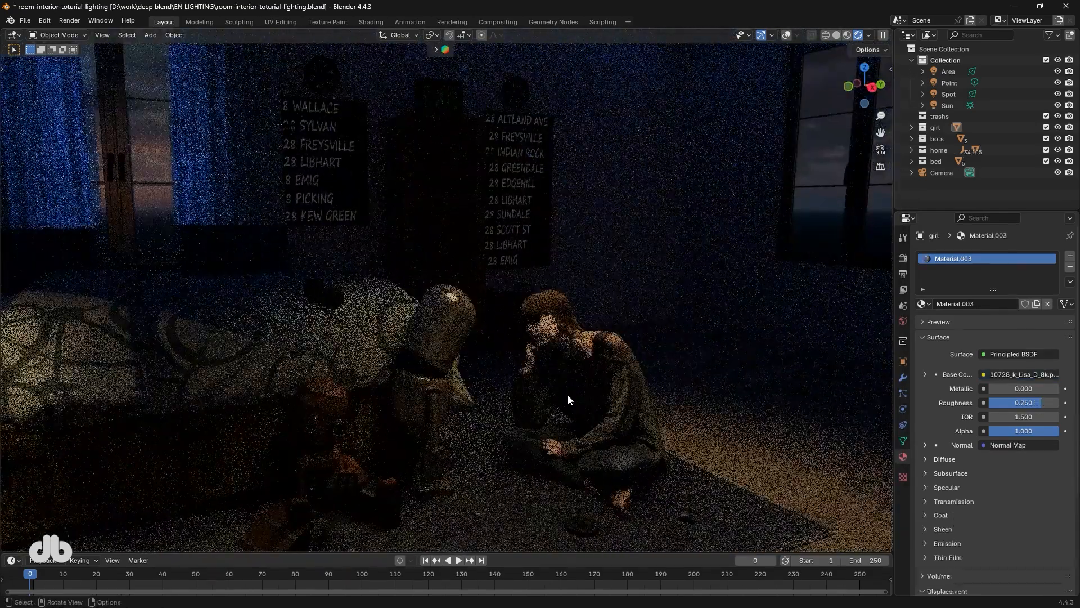
pyautogui.click(786, 35)
pyautogui.hotkey('shift', 'a')
pyautogui.write('area')
pyautogui.press('Return')
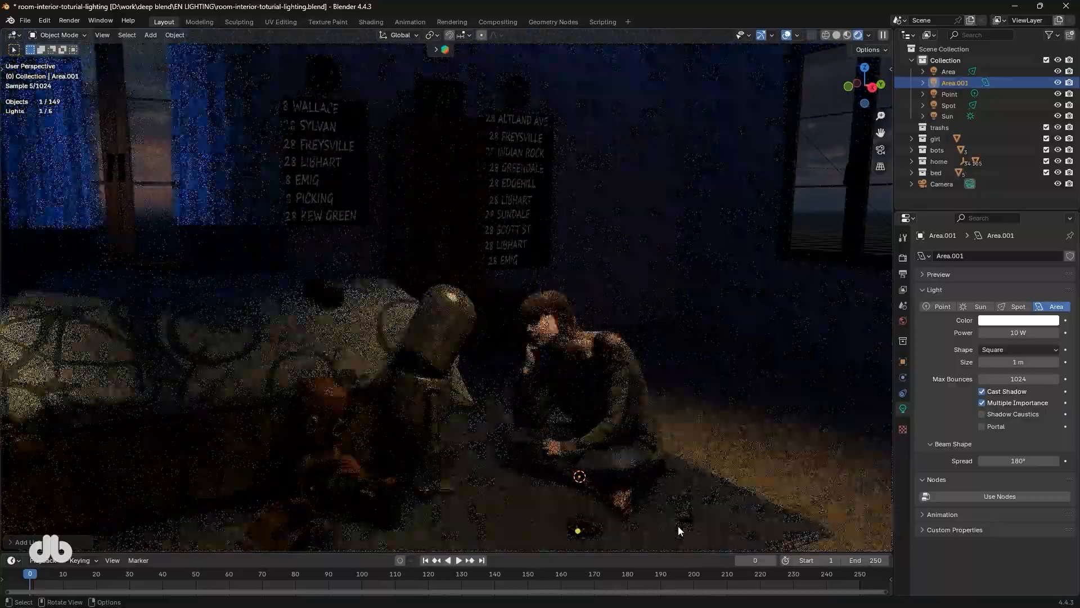
pyautogui.click(681, 334)
# Rotate the new area light -90° about Y and move it along X and Y to sit behind the girl
pyautogui.moveTo(596, 287); pyautogui.dragTo(646, 328, button='middle')
pyautogui.write('ry90')
pyautogui.press('-')
pyautogui.press('Return')
pyautogui.press('g')
pyautogui.press('y')
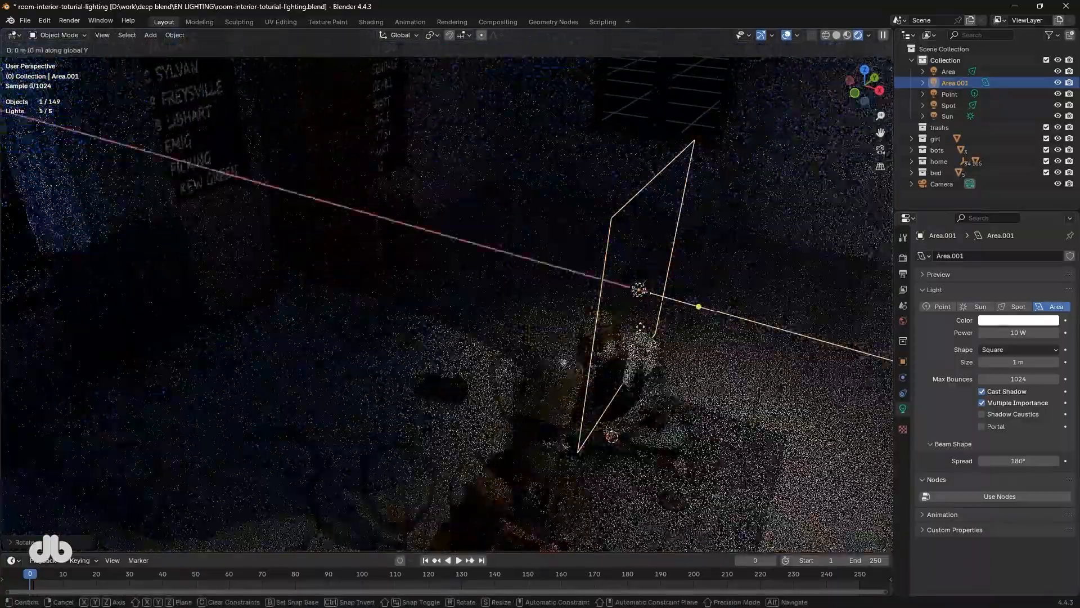
pyautogui.press('x')
pyautogui.click(554, 319)
pyautogui.moveTo(528, 319); pyautogui.dragTo(510, 343, button='middle')
pyautogui.press('g')
pyautogui.press('y')
# Change the color of the area light behind the girl to a saturated blue
pyautogui.click(1018, 320)
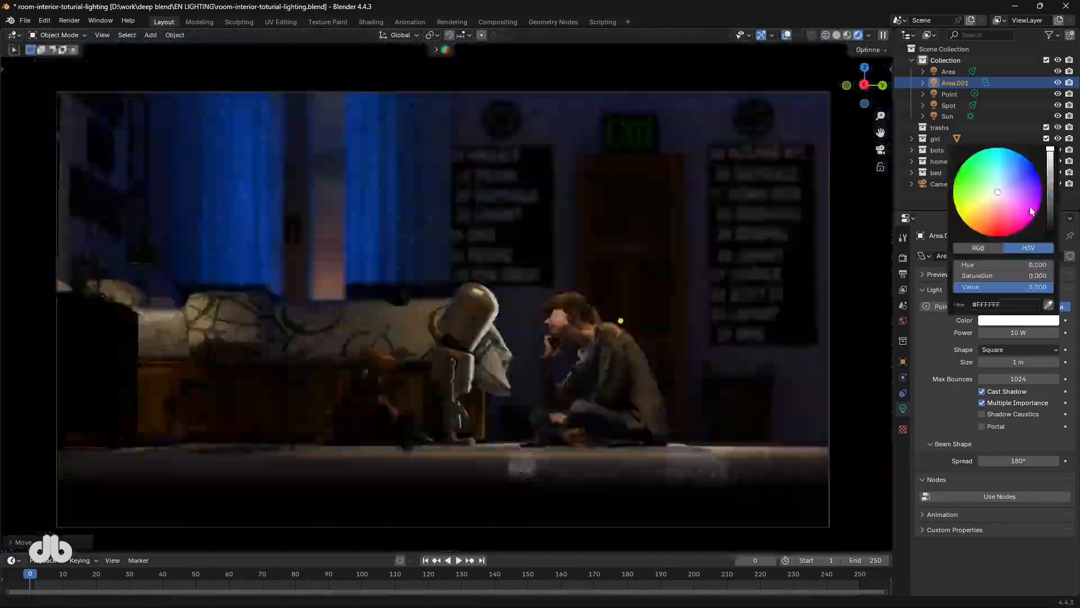
pyautogui.moveTo(1000, 188); pyautogui.dragTo(1030, 162)
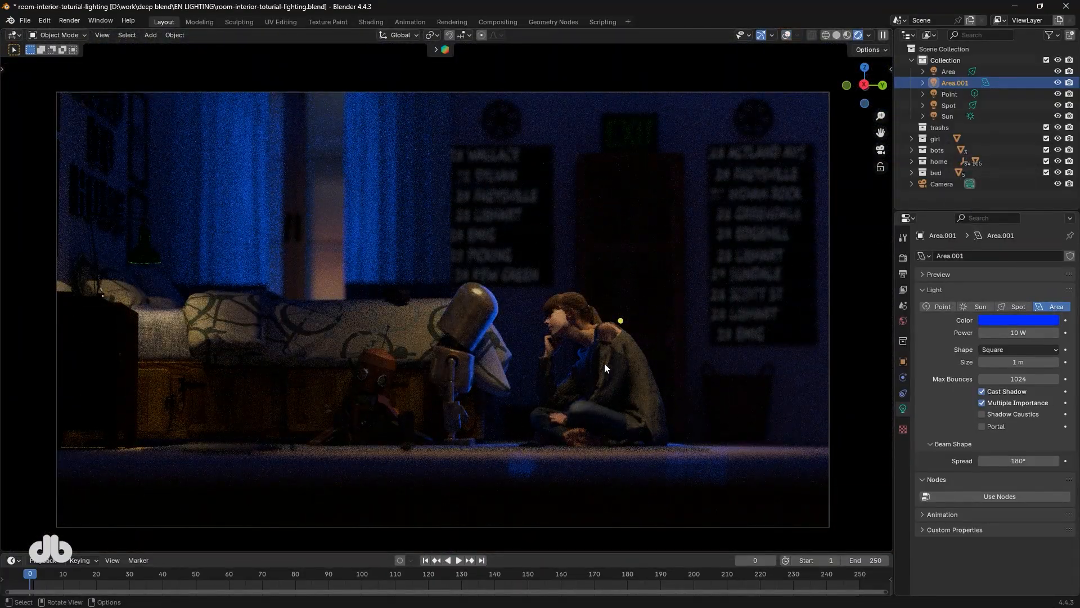
pyautogui.press('g')
pyautogui.press('z')
pyautogui.rightClick(663, 332)
pyautogui.press('KP_0')
# Tilt the blue area light about the Y axis to about -71° so it points down at the girl
pyautogui.click(787, 35)
pyautogui.moveTo(701, 165); pyautogui.dragTo(563, 338, button='middle')
pyautogui.press('r')
pyautogui.press('y')
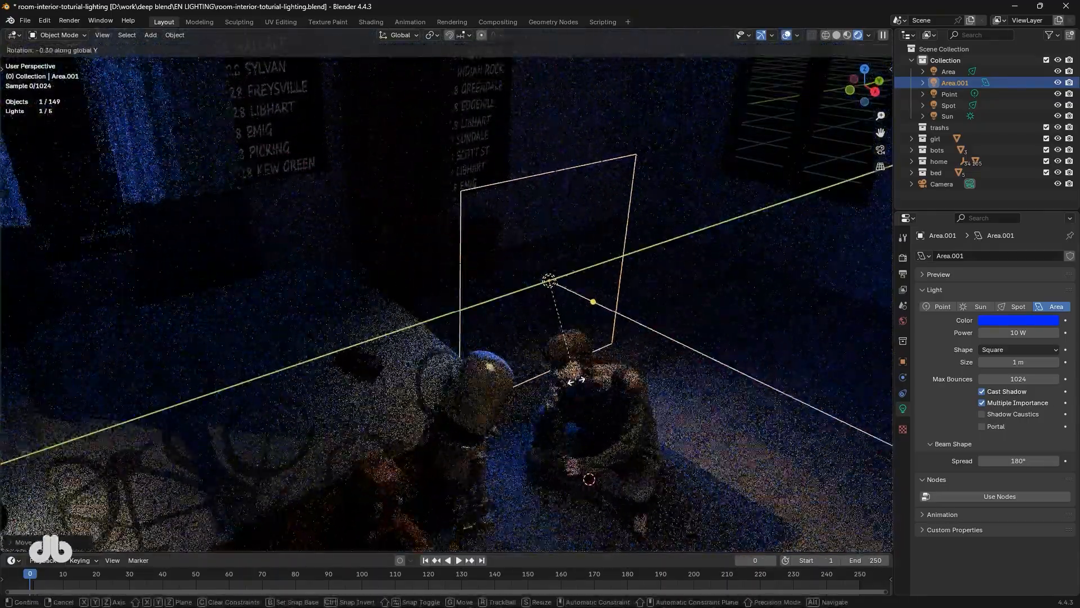
pyautogui.click(545, 382)
pyautogui.press('KP_0')
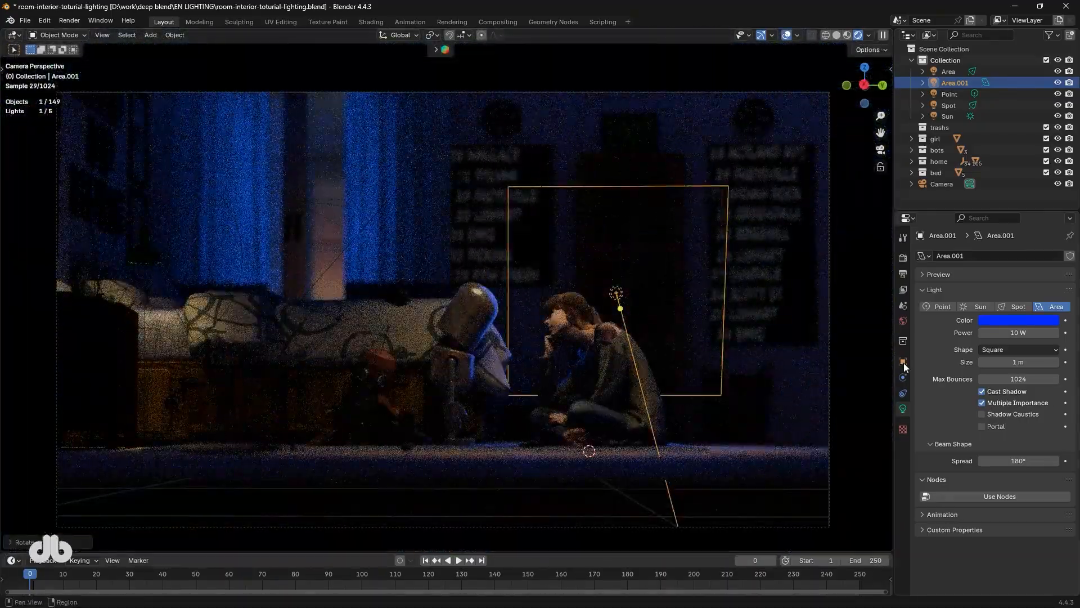
# Restrict the blue area light's light linking to the girl collection
pyautogui.click(903, 363)
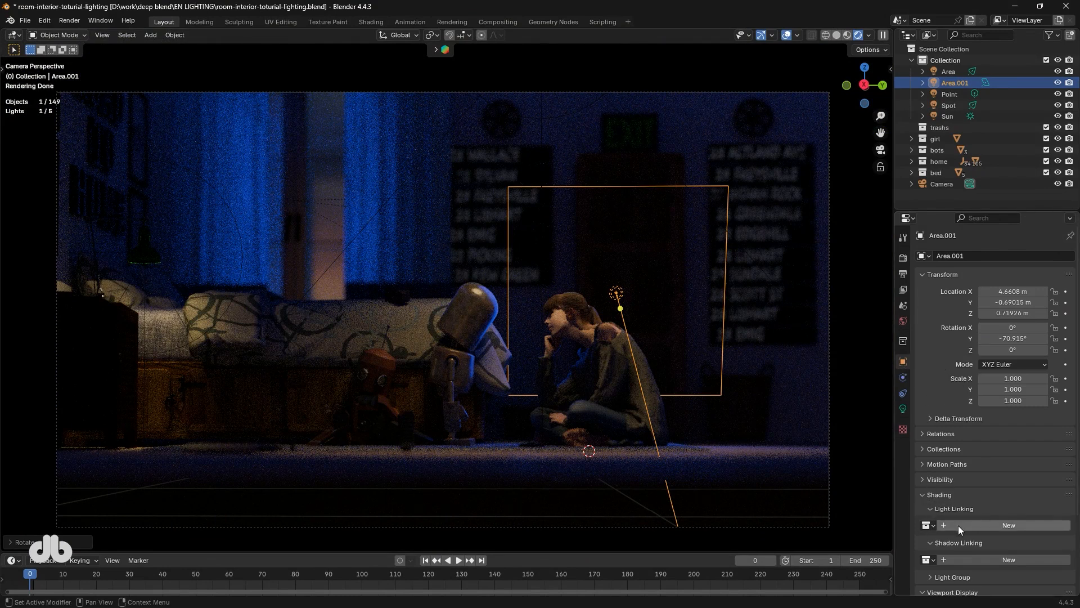
pyautogui.click(929, 525)
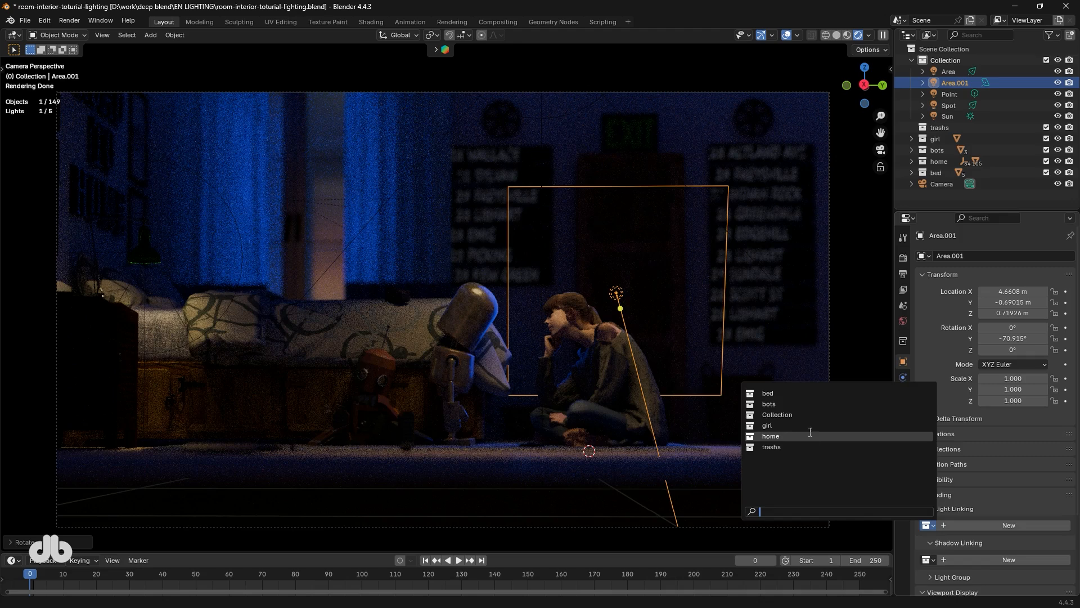
pyautogui.click(811, 434)
# Raise the girl's blue area light to a power of 50 W and hide the viewport overlays
pyautogui.click(903, 409)
pyautogui.doubleClick(999, 335)
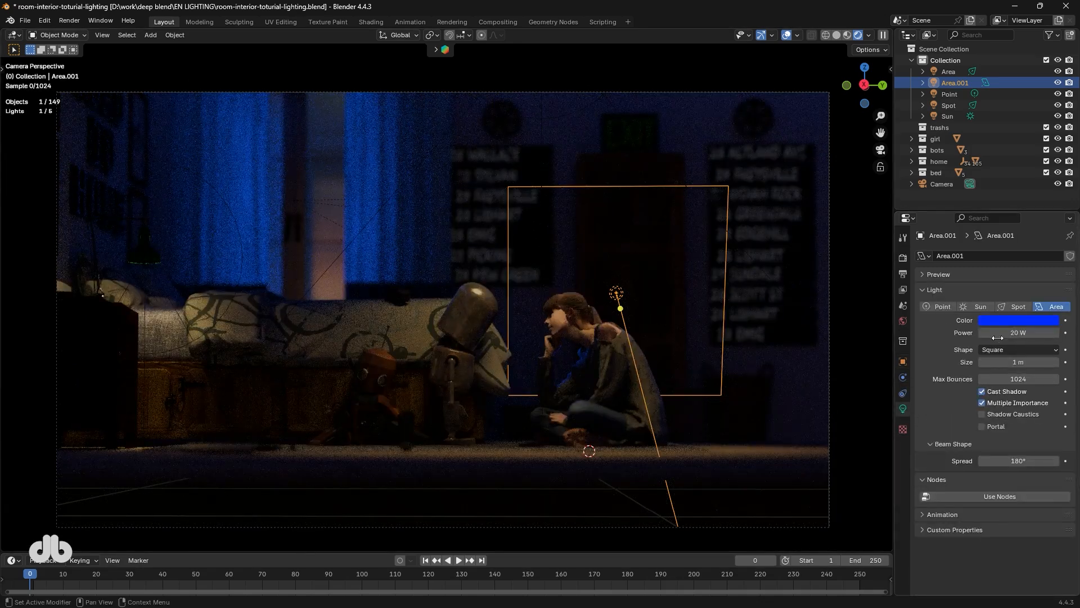
pyautogui.write('30')
pyautogui.press('Return')
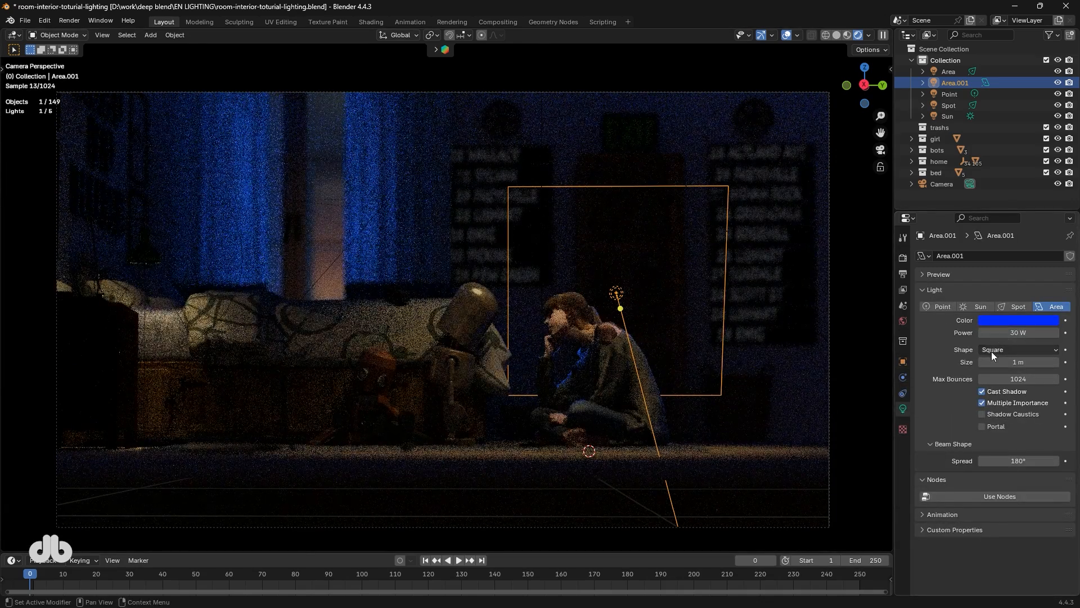
pyautogui.click(787, 35)
pyautogui.write('40')
pyautogui.press('Return')
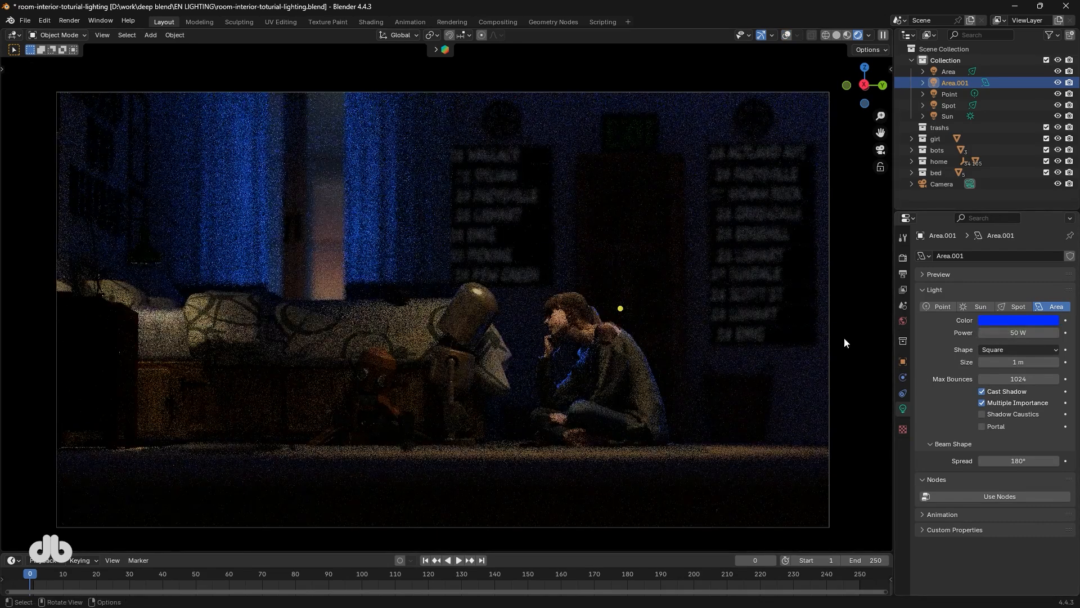
# Duplicate the blue area light and move the copy along Y to behind the standing robot
pyautogui.hotkey('shift', 'd')
pyautogui.press('x')
pyautogui.press('y')
pyautogui.click(517, 287)
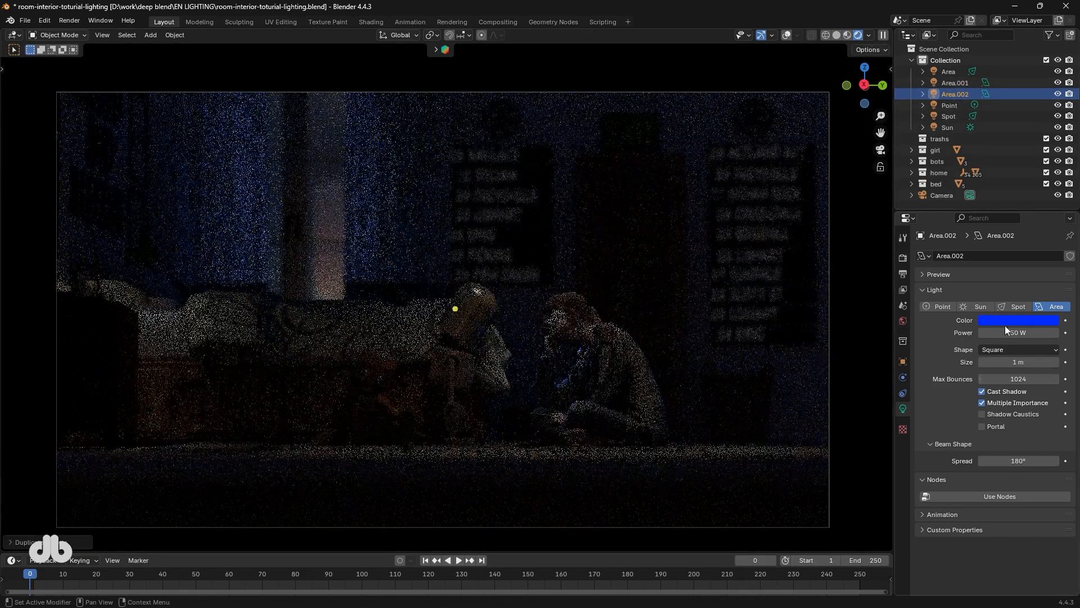
# Change the duplicated light's light linking from the girl to the bots collection
pyautogui.click(903, 361)
pyautogui.scroll(-3, 971, 464)
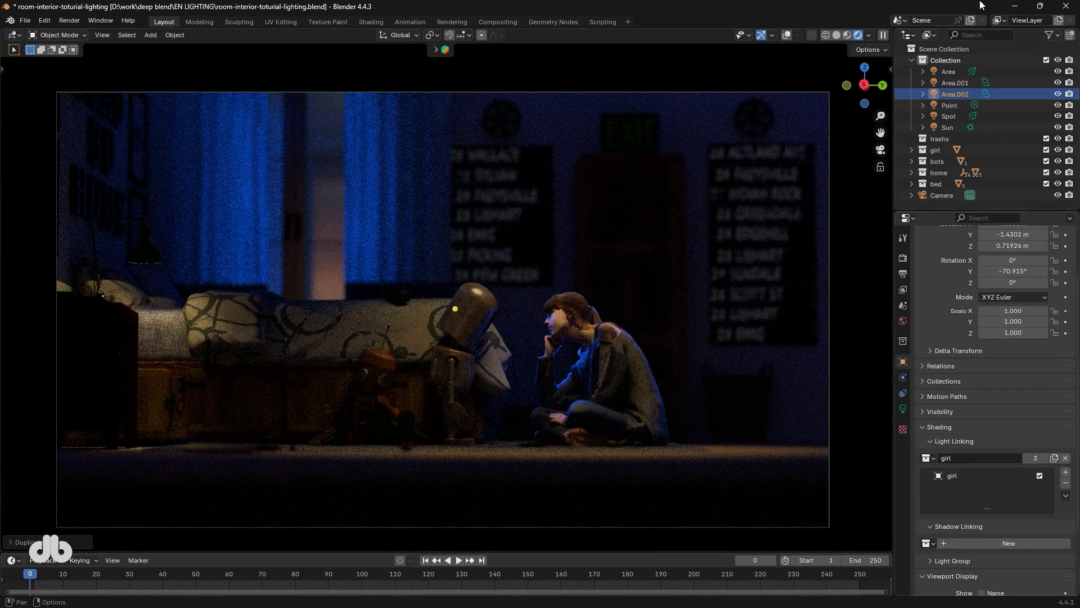
pyautogui.click(928, 458)
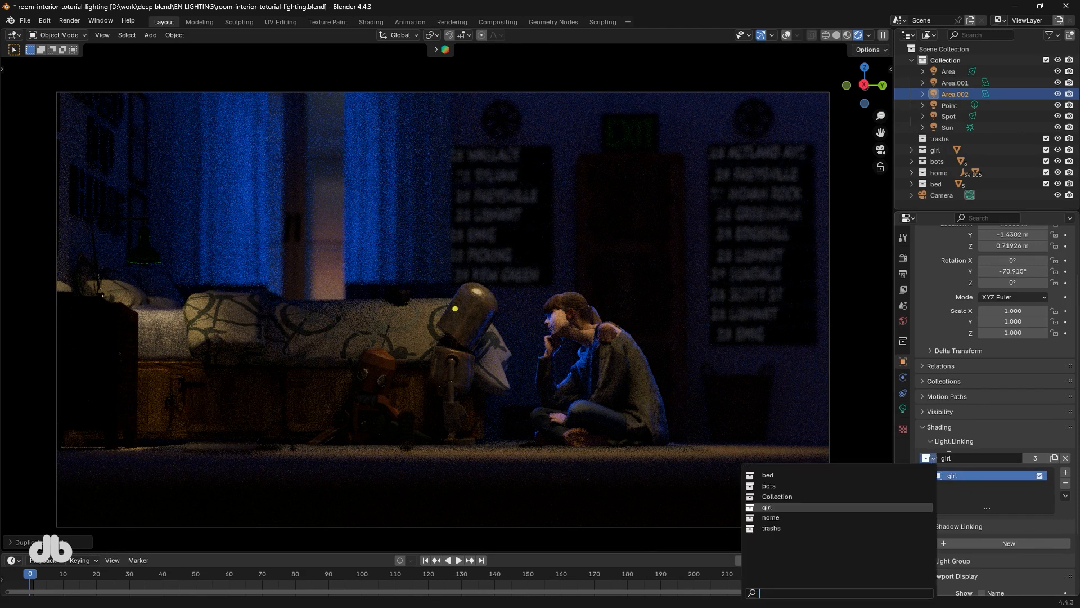
# Set the power of the robot's blue area light to 10 W
pyautogui.click(903, 408)
pyautogui.click(1017, 336)
pyautogui.write('2')
pyautogui.press('BackSpace')
pyautogui.write('10')
pyautogui.press('Return')
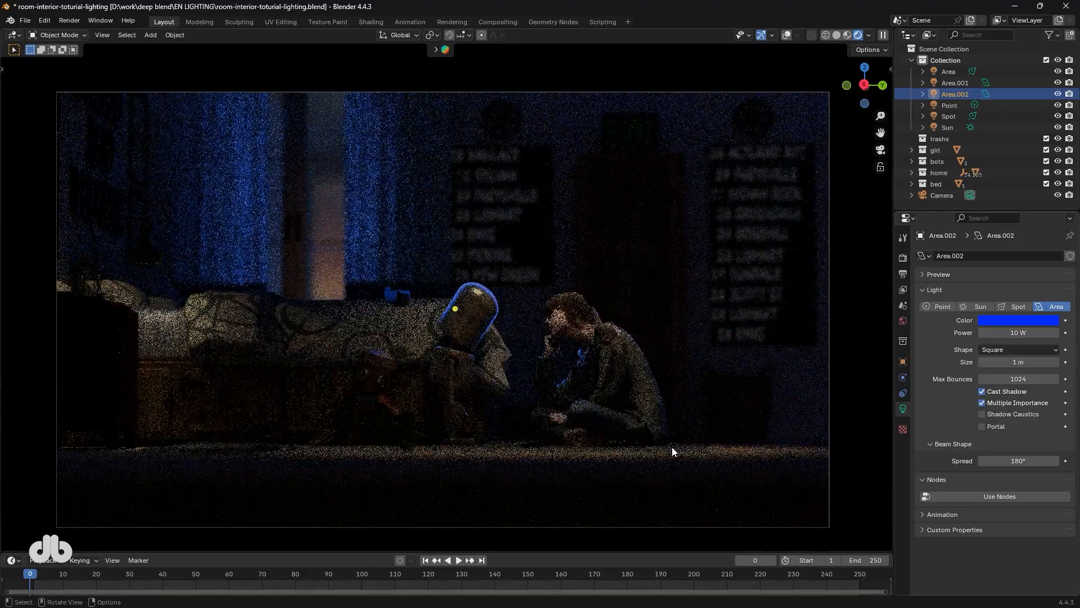
# Try moving the robot's blue area light along Y with the viewport overlays shown
pyautogui.click(787, 35)
pyautogui.moveTo(540, 299); pyautogui.dragTo(465, 351, button='middle')
pyautogui.scroll(4, 505, 340)
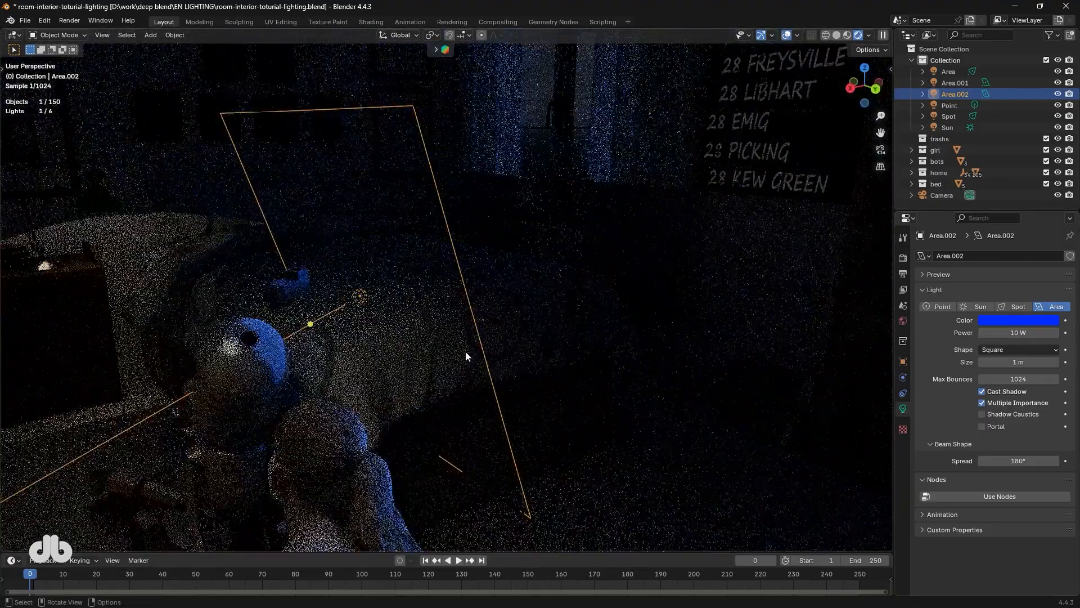
pyautogui.press('g')
pyautogui.press('y')
pyautogui.click(595, 316)
pyautogui.press('KP_0')
pyautogui.click(787, 35)
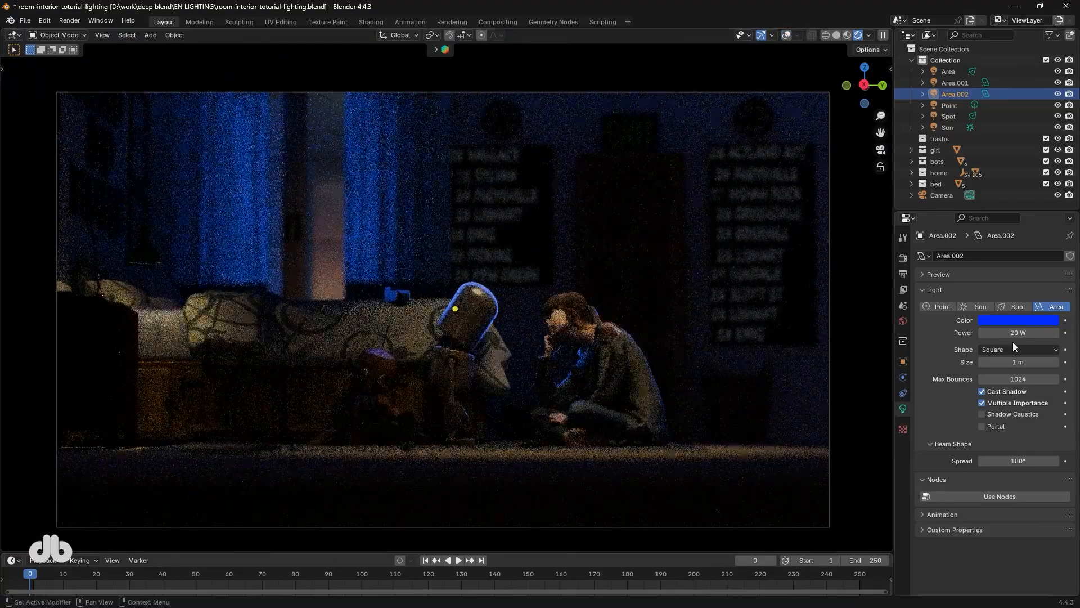
# Raise the robot's blue area light along Z so it sits above the robot's head
pyautogui.press('g')
pyautogui.press('y')
pyautogui.press('x')
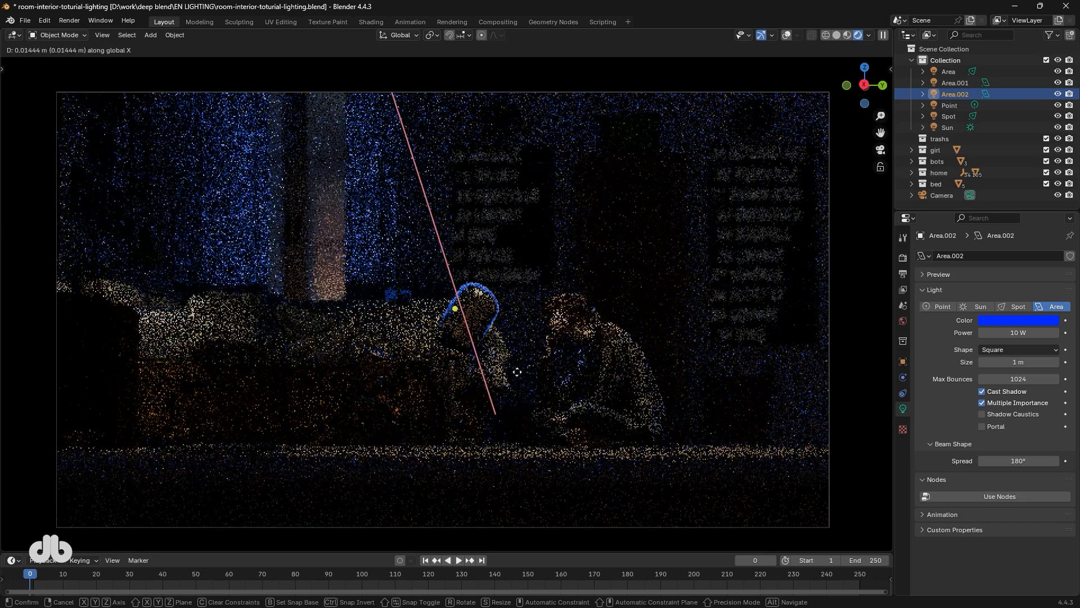
pyautogui.press('z')
pyautogui.click(527, 207)
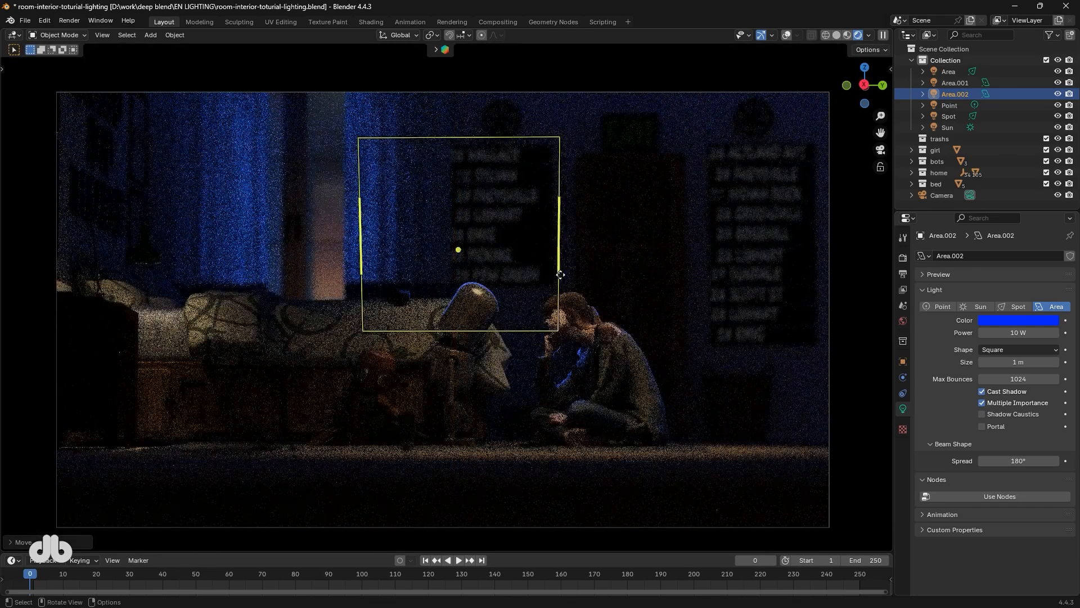
# Select and frame the standing robot, and show its material nodes in a Shader Editor beside the rendered view
pyautogui.click(508, 323)
pyautogui.press('KP_Decimal')
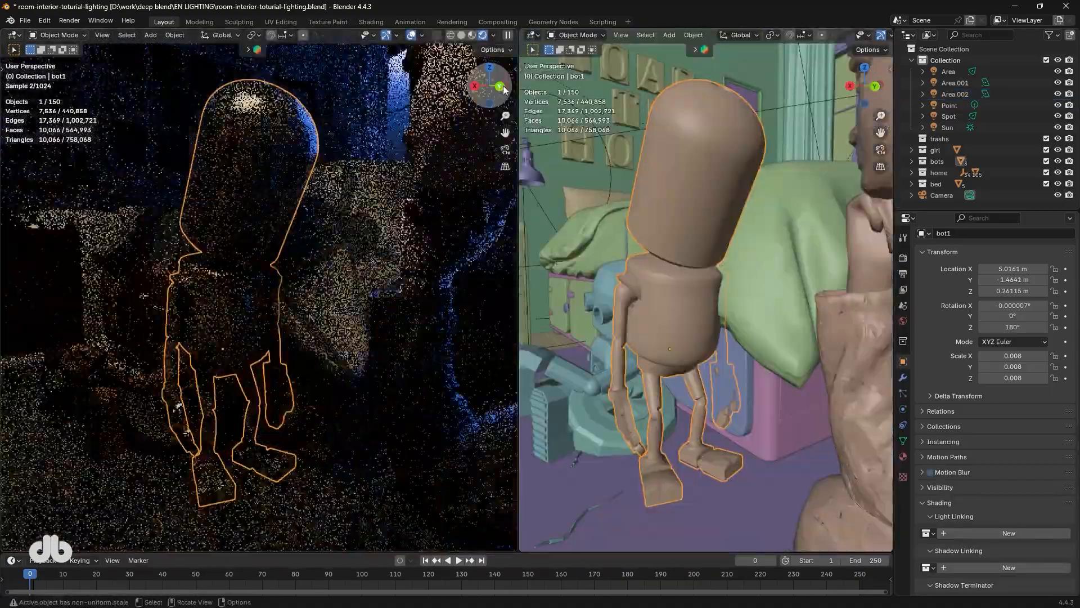
pyautogui.click(533, 35)
pyautogui.click(552, 126)
pyautogui.scroll(5, 671, 402)
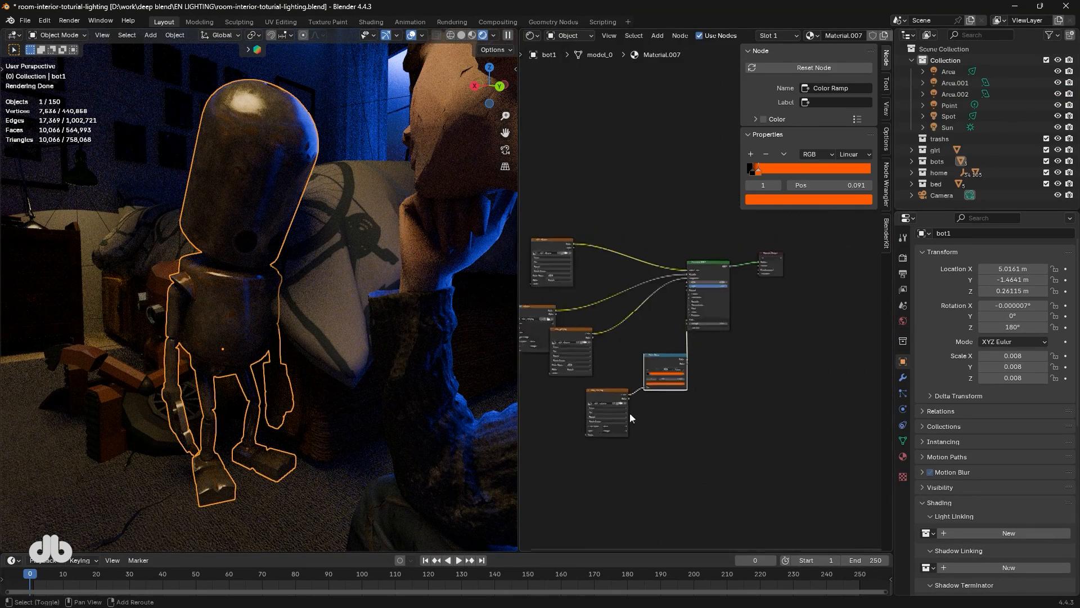
# Set the emission strength of the standing robot's Principled BSDF material to 10 and return to the camera view
pyautogui.moveTo(670, 403); pyautogui.dragTo(620, 360)
pyautogui.moveTo(621, 361); pyautogui.dragTo(785, 273, button='middle')
pyautogui.moveTo(626, 418); pyautogui.dragTo(599, 406)
pyautogui.moveTo(737, 303); pyautogui.dragTo(575, 440, button='middle')
pyautogui.scroll(-2, 681, 352)
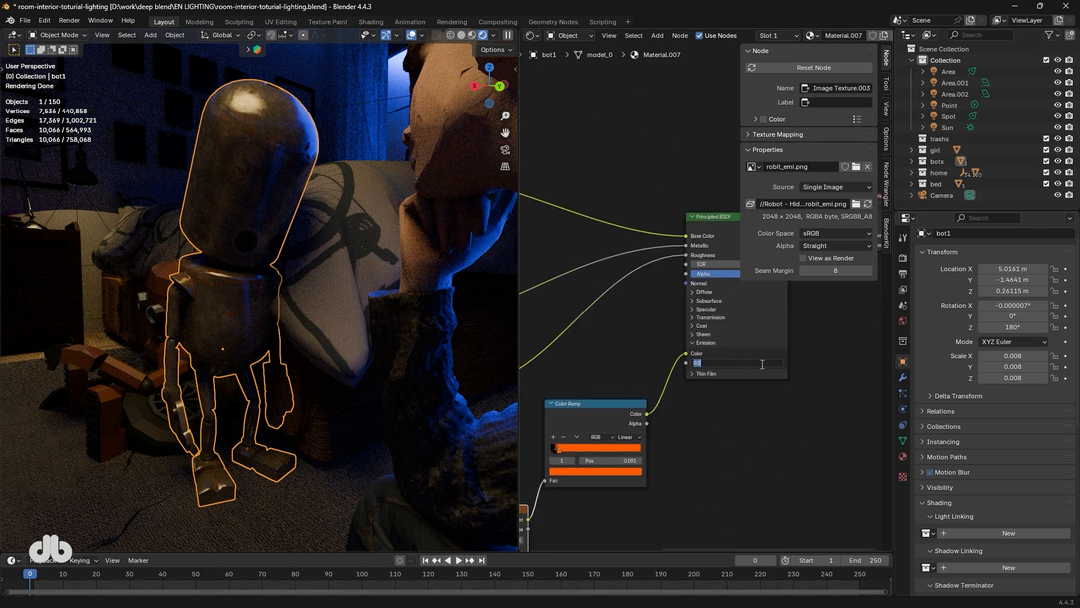
pyautogui.write('10')
pyautogui.press('Return')
pyautogui.press('KP_0')
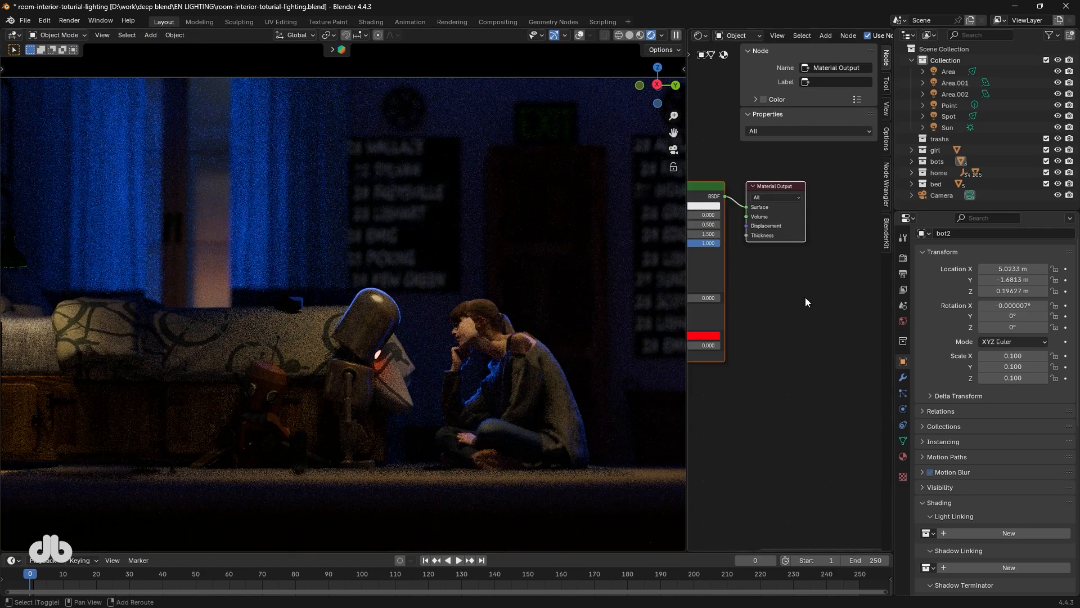
# Rename the small robot's second material, the one with red emission, to "emmision"
pyautogui.keyDown('shift'); pyautogui.moveTo(780, 307); pyautogui.dragTo(843, 333, button='middle'); pyautogui.keyUp('shift')
pyautogui.scroll(3, 776, 332)
pyautogui.keyDown('shift'); pyautogui.moveTo(758, 416); pyautogui.dragTo(788, 416, button='middle'); pyautogui.keyUp('shift')
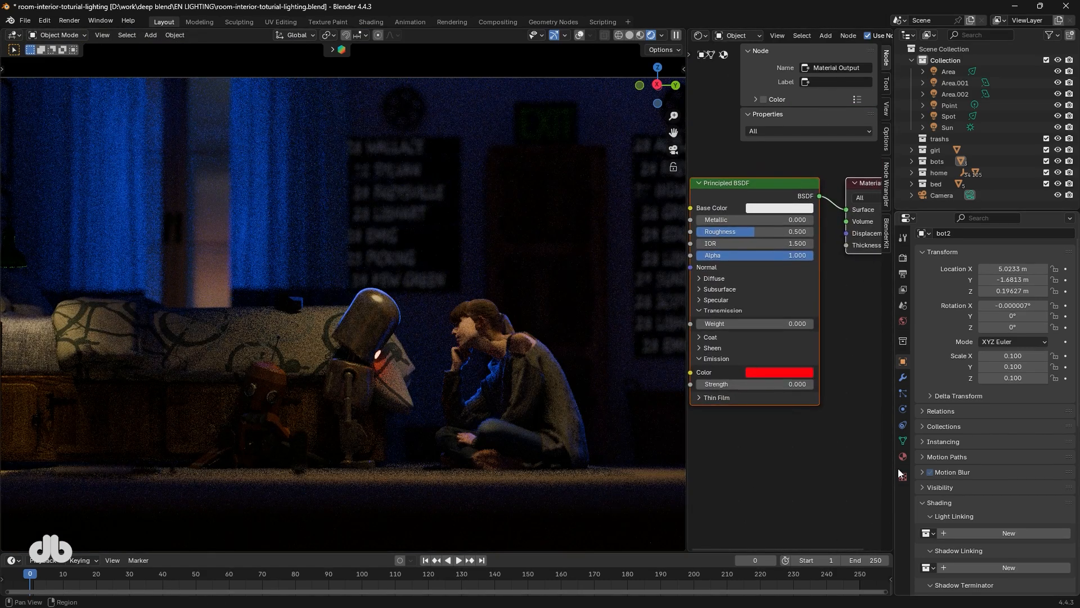
pyautogui.click(901, 462)
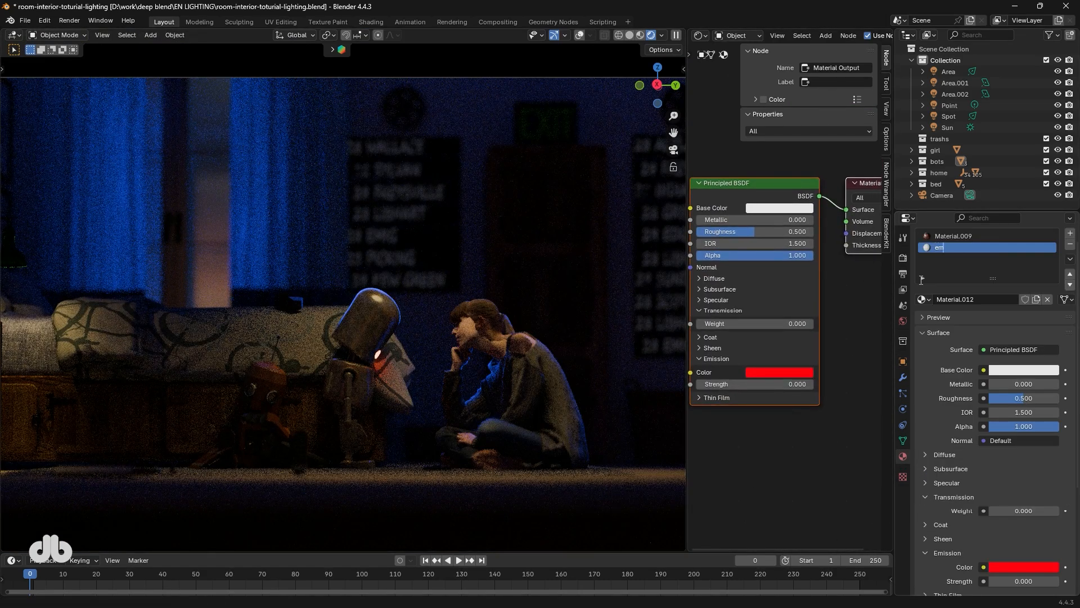
pyautogui.press('Return')
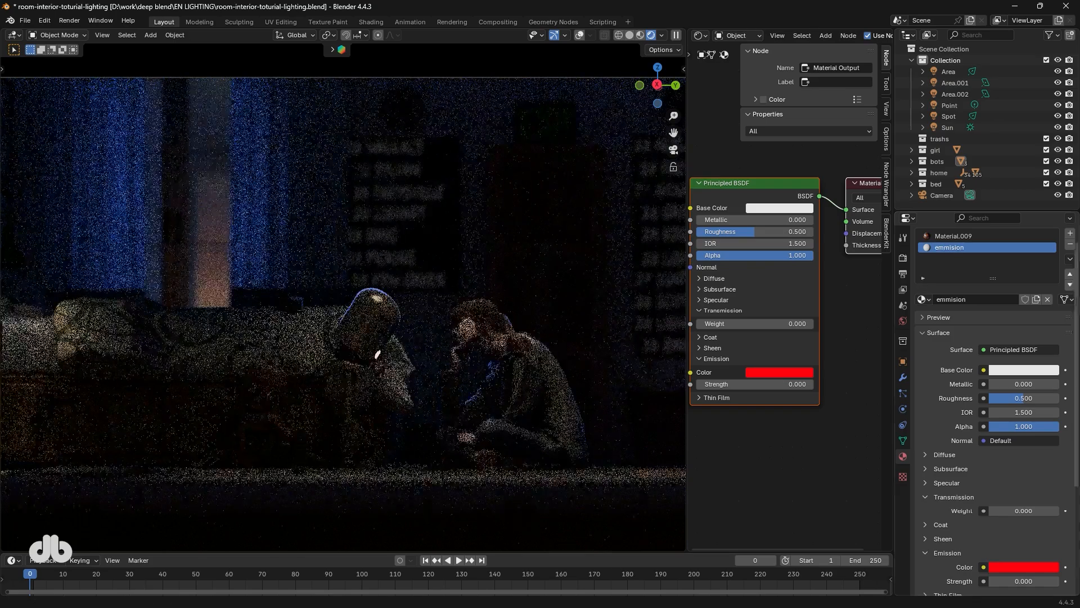
# Set the emission strength of the small robot's "emmision" material to 100
pyautogui.scroll(-5, 998, 525)
pyautogui.write('100')
pyautogui.press('Return')
pyautogui.scroll(-2, 306, 389)
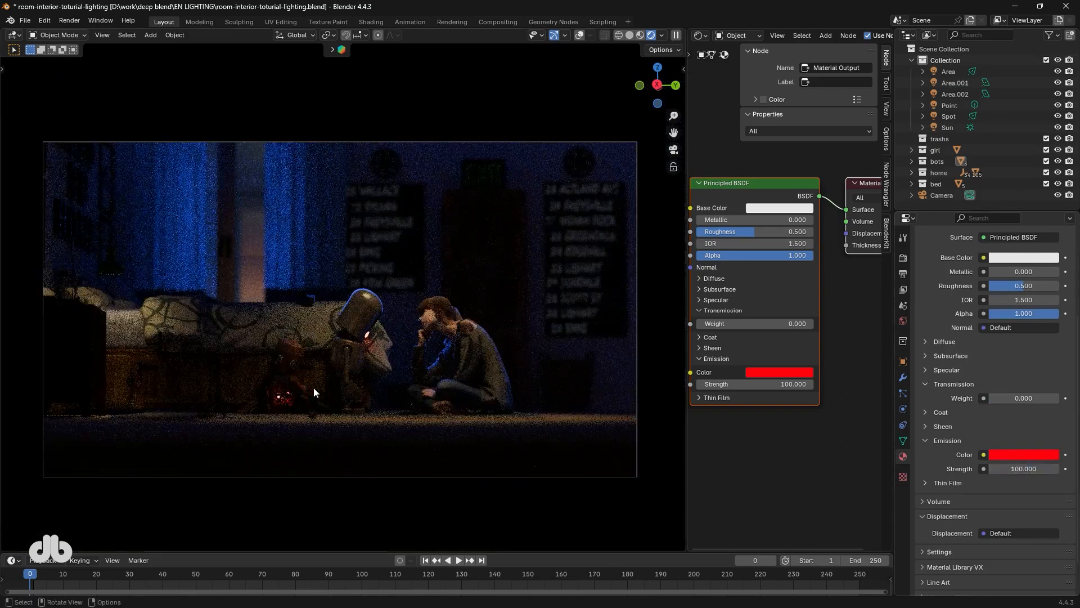
pyautogui.scroll(3, 348, 293)
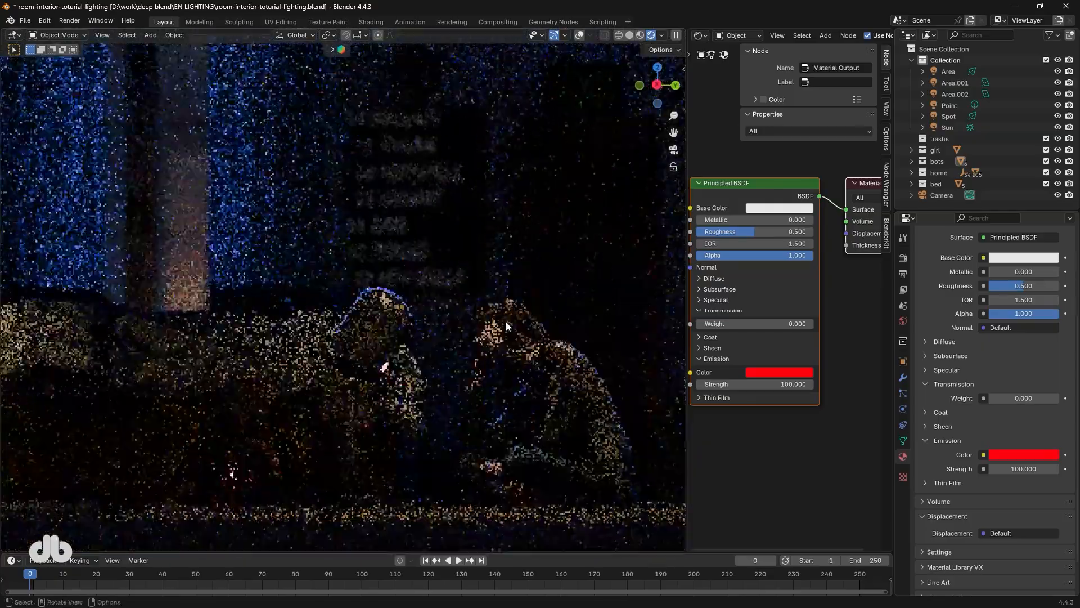
pyautogui.scroll(-2, 505, 320)
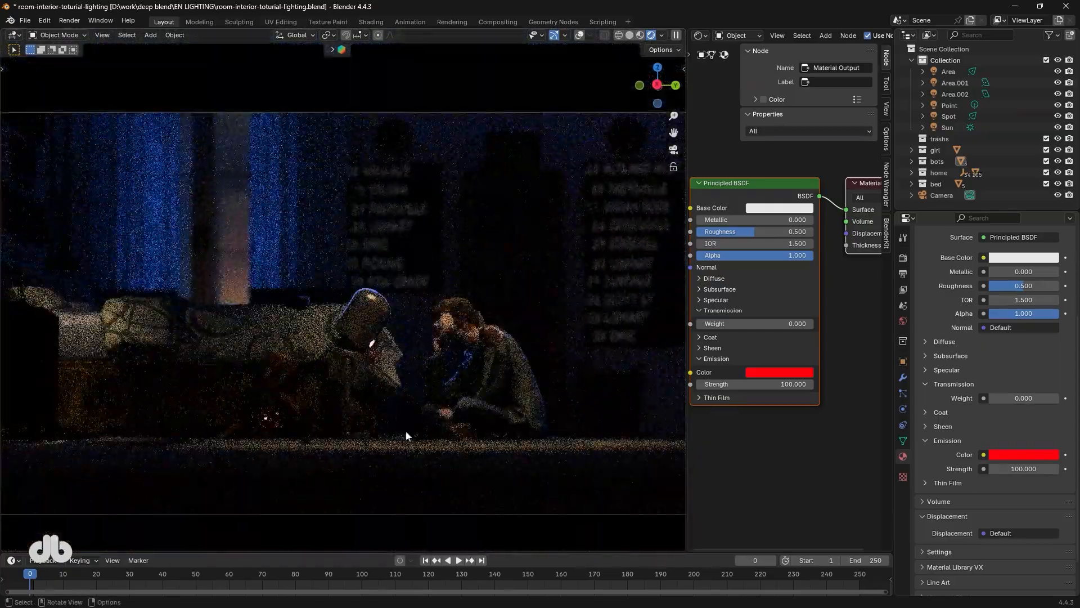
# Duplicate the girl's 50 W blue area light, move the copy along X to her camera side and rotate it about Y to face her
pyautogui.moveTo(464, 326); pyautogui.dragTo(518, 372, button='middle')
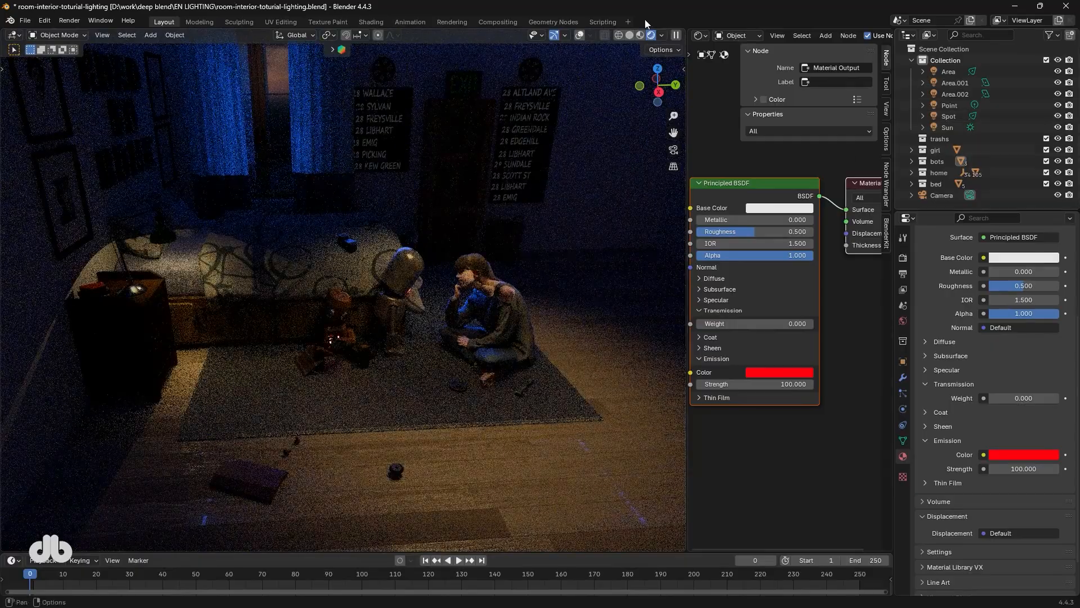
pyautogui.click(581, 36)
pyautogui.click(498, 265)
pyautogui.hotkey('shift', 'd')
pyautogui.press('r')
pyautogui.press('x')
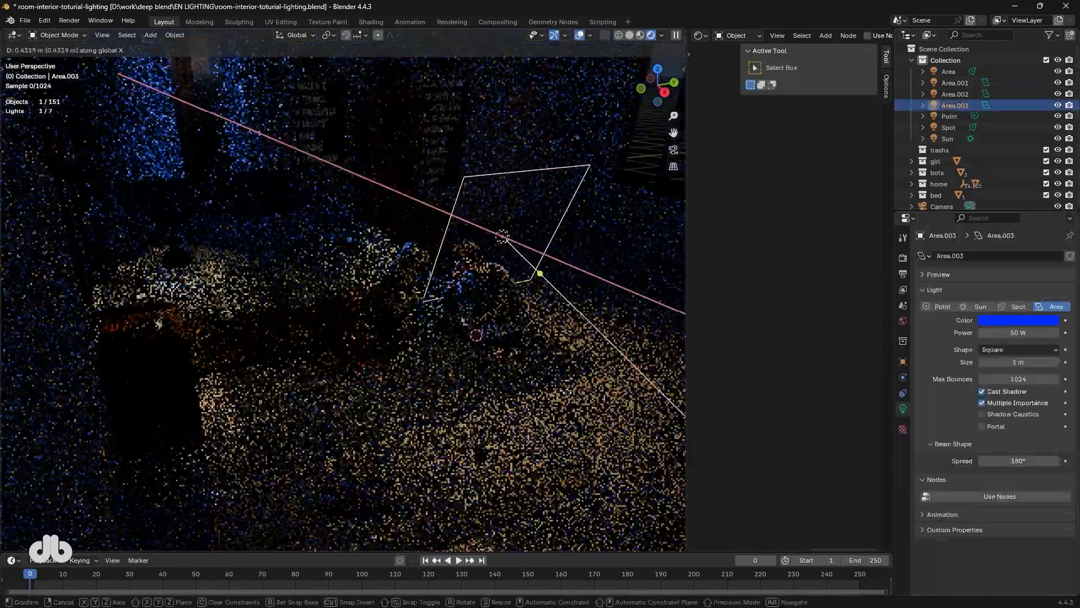
pyautogui.press('y')
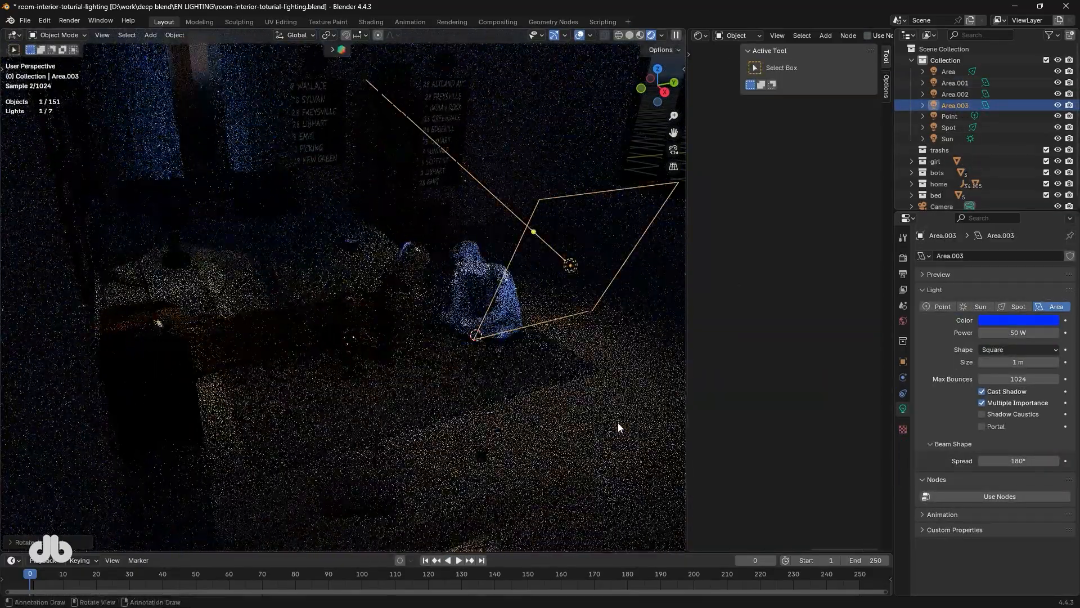
# Return to the camera view and change the duplicated area light's color from blue to red
pyautogui.click(609, 528)
pyautogui.press('KP_0')
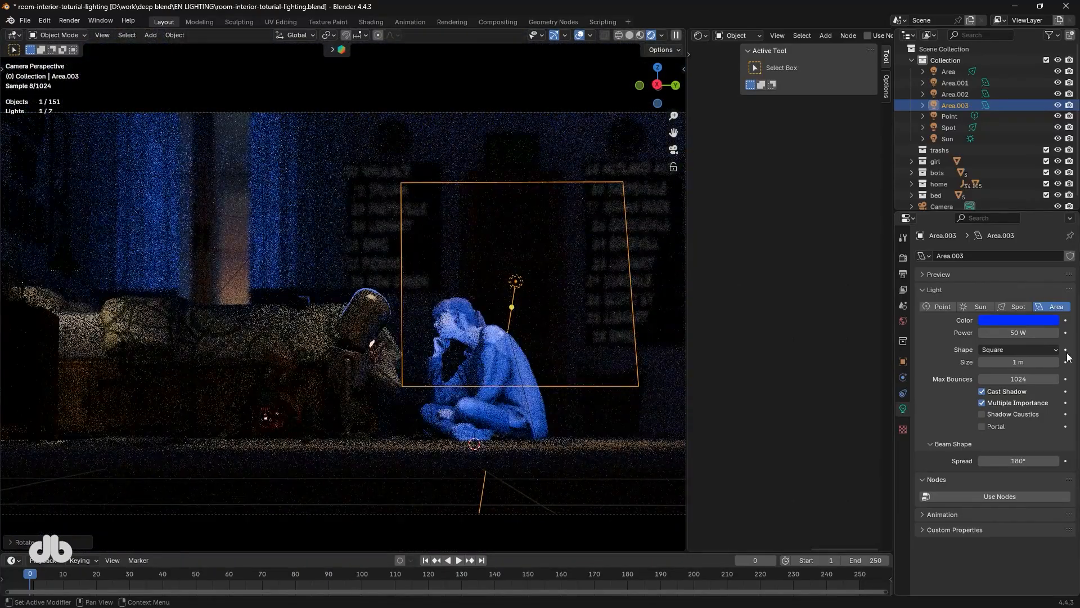
pyautogui.click(1018, 321)
pyautogui.click(994, 221)
pyautogui.moveTo(994, 221); pyautogui.dragTo(993, 235)
# Try the red area light at 10, 2 and 1 W, and undo the last power change
pyautogui.click(1023, 335)
pyautogui.write('10')
pyautogui.press('Return')
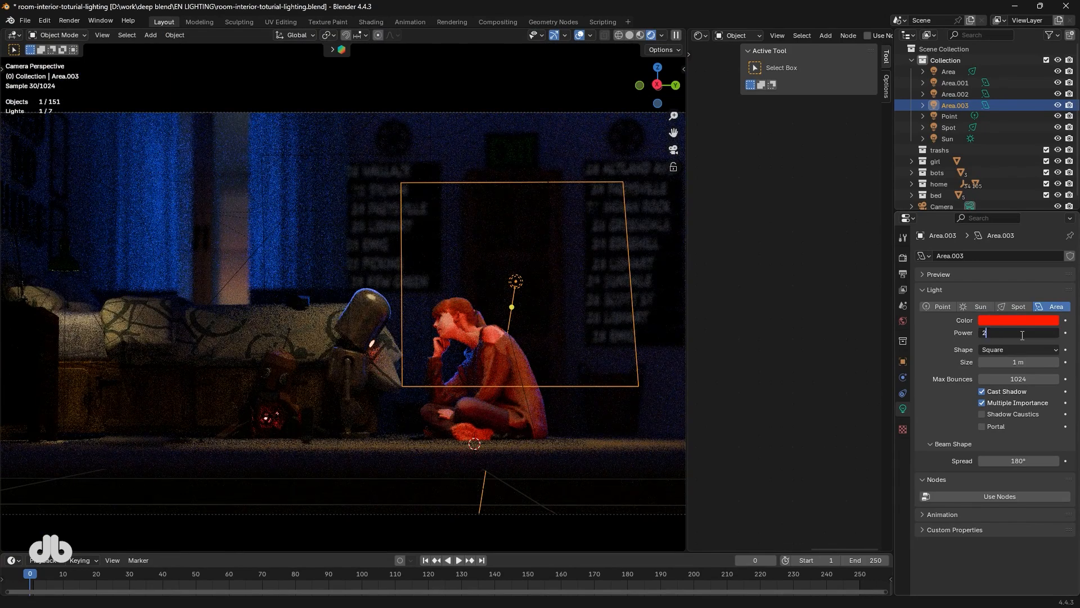
pyautogui.write('2')
pyautogui.press('Return')
pyautogui.write('1')
pyautogui.press('Return')
pyautogui.hotkey('ctrl', 'z')
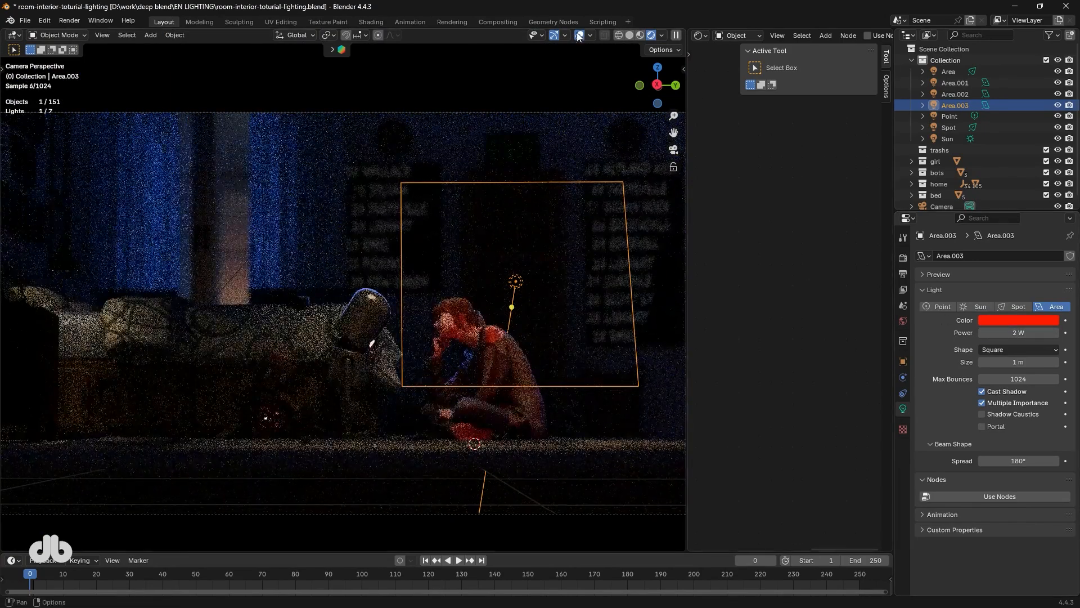
# Hide the viewport overlays, widen the rendered viewport and set the red area light's power to 1.5 W
pyautogui.click(580, 35)
pyautogui.moveTo(688, 89); pyautogui.dragTo(784, 169)
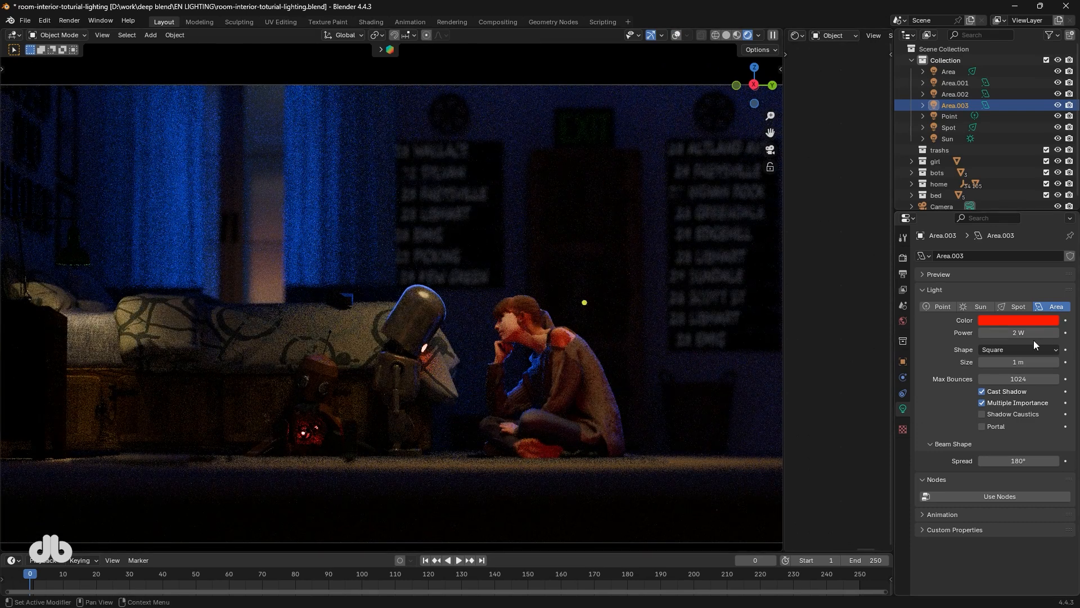
pyautogui.click(983, 333)
pyautogui.write('1.5')
pyautogui.press('Return')
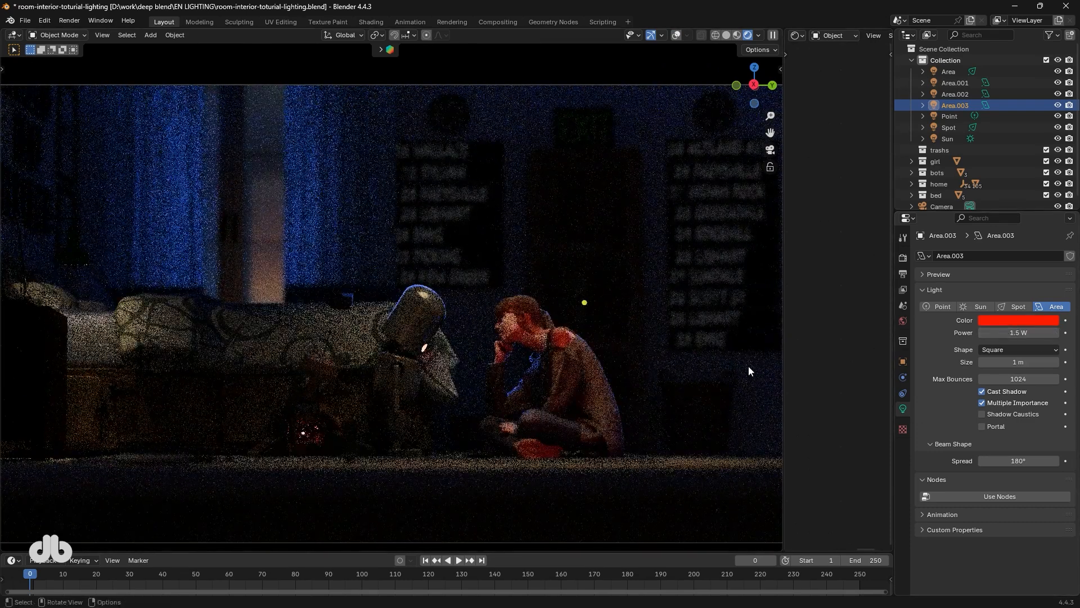
pyautogui.scroll(-1, 611, 452)
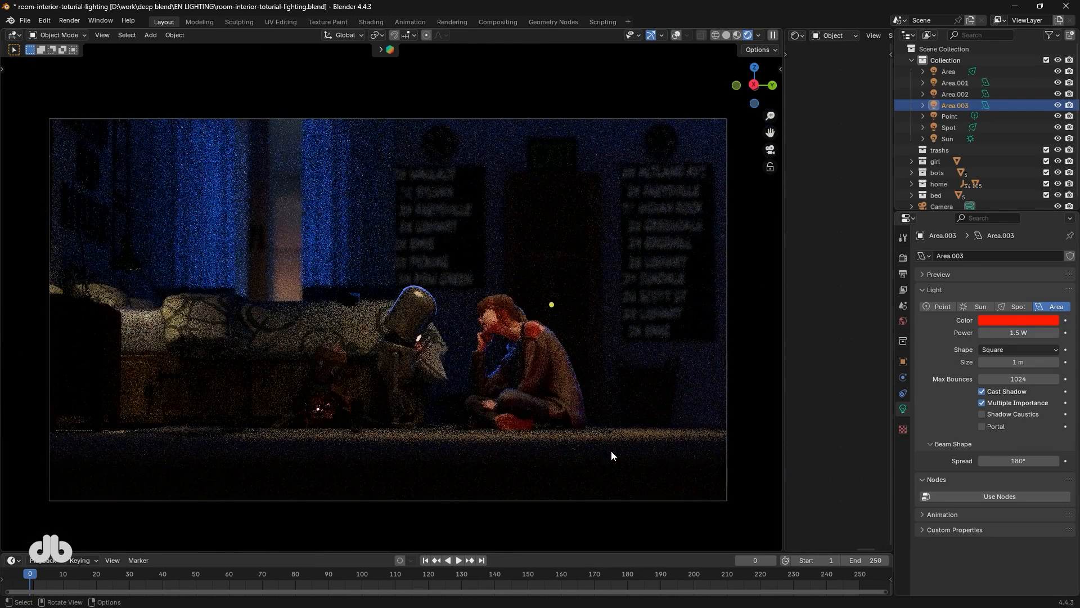
# Show the overlays again, select the EXIT sign's lettering and set its material's emission strength to 1
pyautogui.click(676, 36)
pyautogui.click(570, 150)
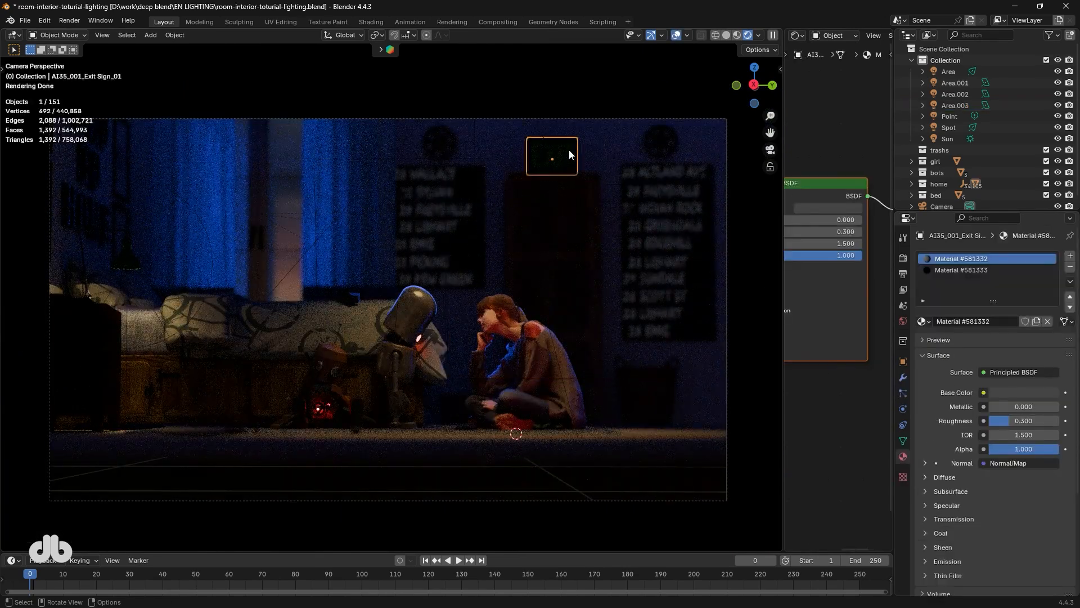
pyautogui.click(569, 150)
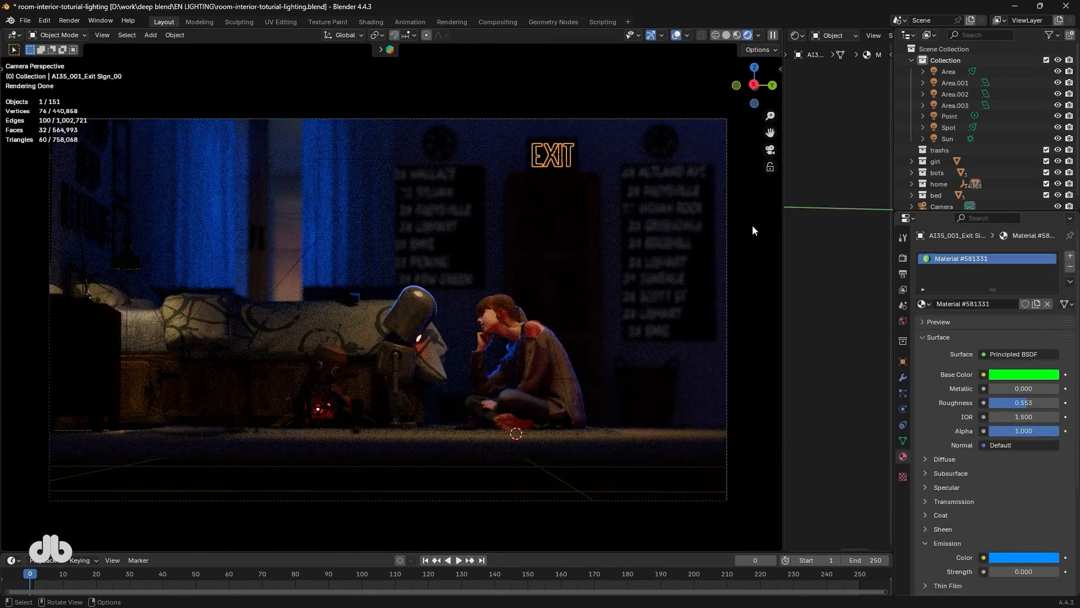
pyautogui.moveTo(785, 232); pyautogui.dragTo(674, 231)
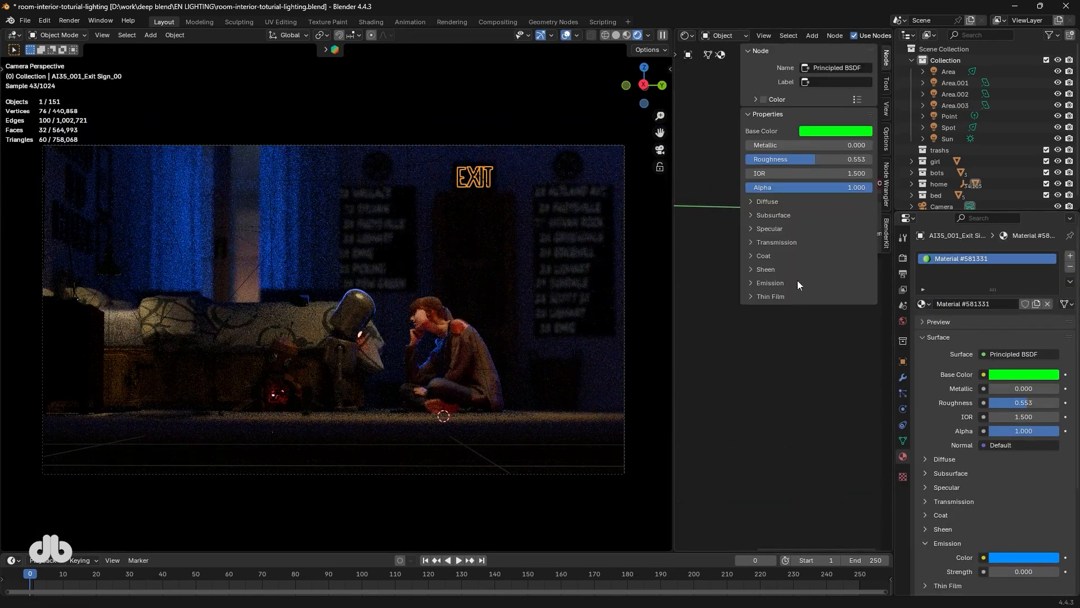
pyautogui.scroll(-3, 924, 470)
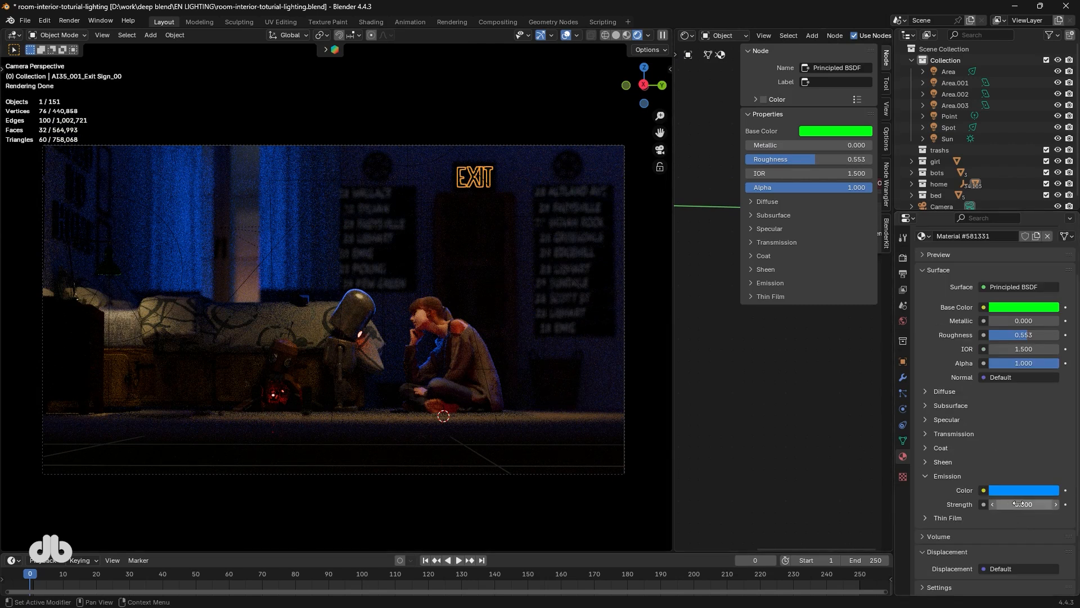
pyautogui.write('1')
pyautogui.press('Return')
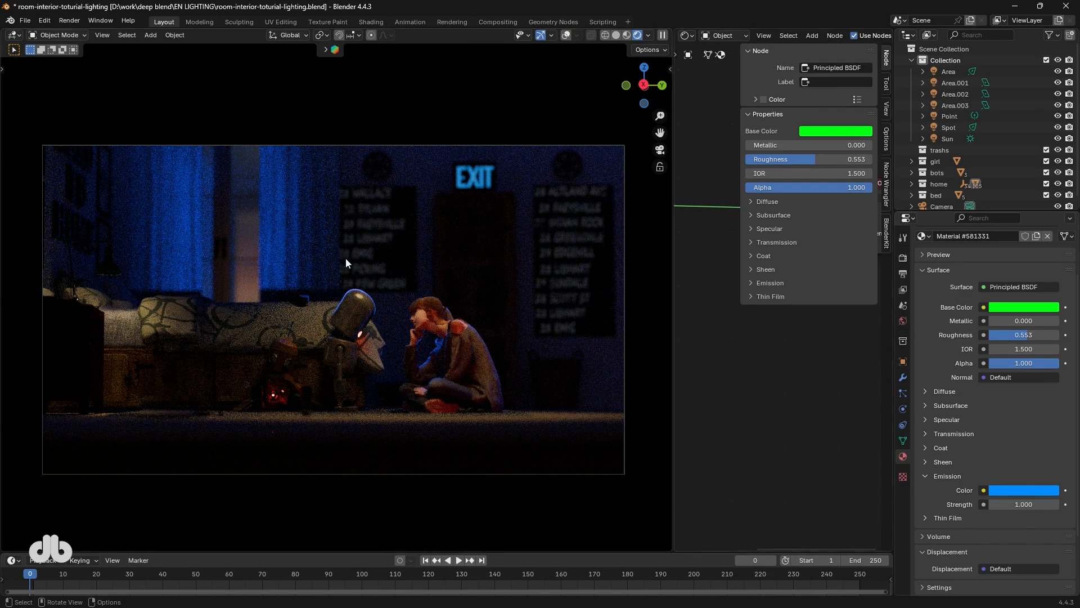
# Try adjusting the emission color of the EXIT lettering's material
pyautogui.click(1024, 490)
pyautogui.click(1040, 337)
pyautogui.moveTo(987, 383); pyautogui.dragTo(958, 326)
# Turn the node editor into a second 3D viewport showing the solid scene through the camera beside the rendered view
pyautogui.moveTo(673, 35); pyautogui.dragTo(657, 54)
pyautogui.click(15, 37)
pyautogui.click(14, 36)
pyautogui.click(13, 36)
pyautogui.click(37, 68)
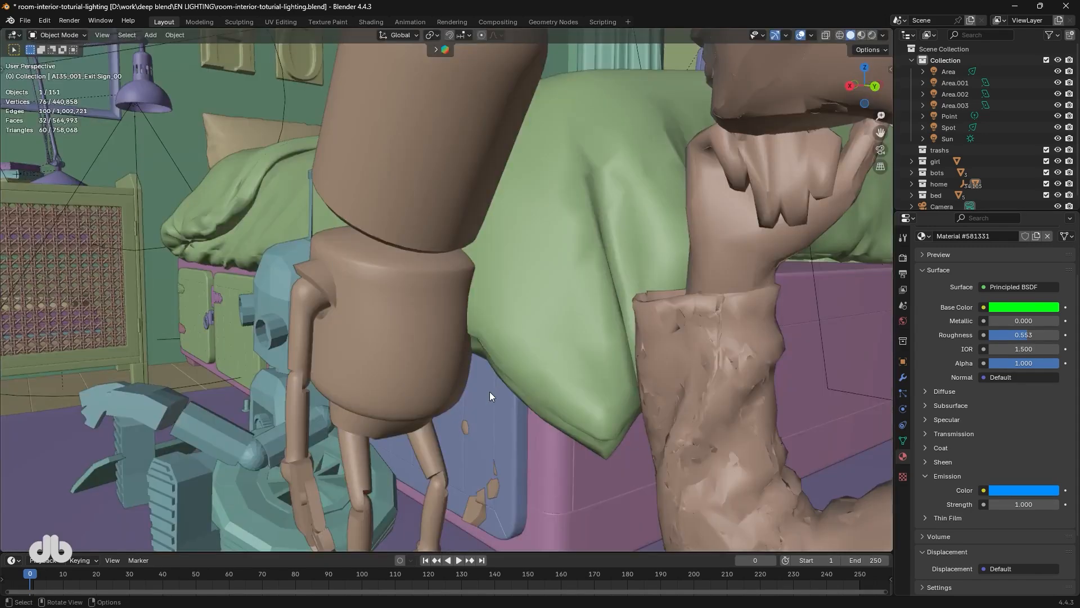
pyautogui.press('KP_0')
pyautogui.click(858, 35)
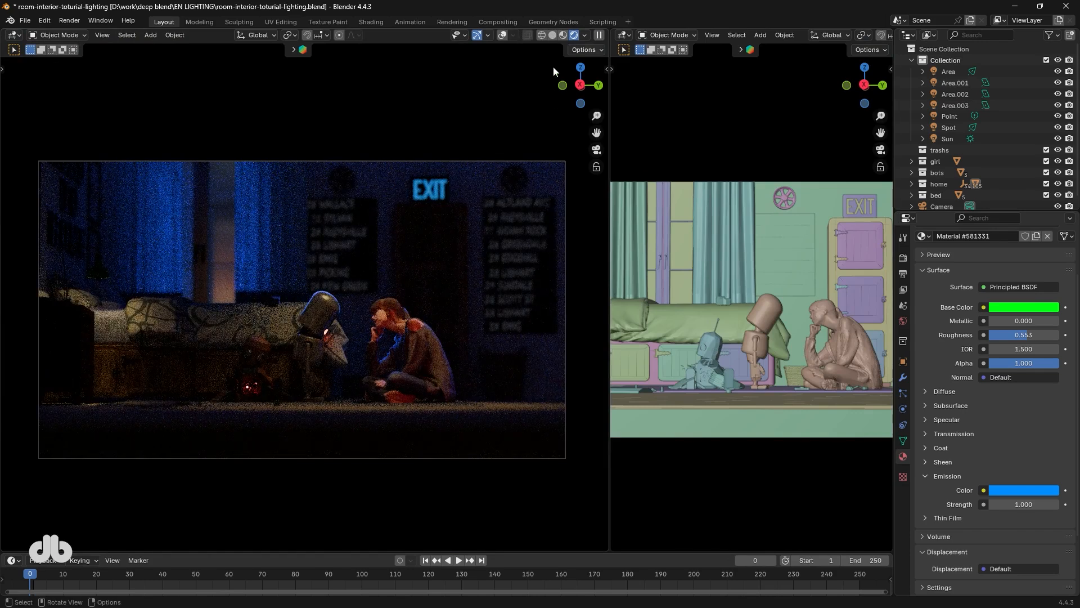
# Set the rendered viewport's compositor to Always, open the Compositor beside it and insert a Glare node after Render Layers
pyautogui.click(585, 35)
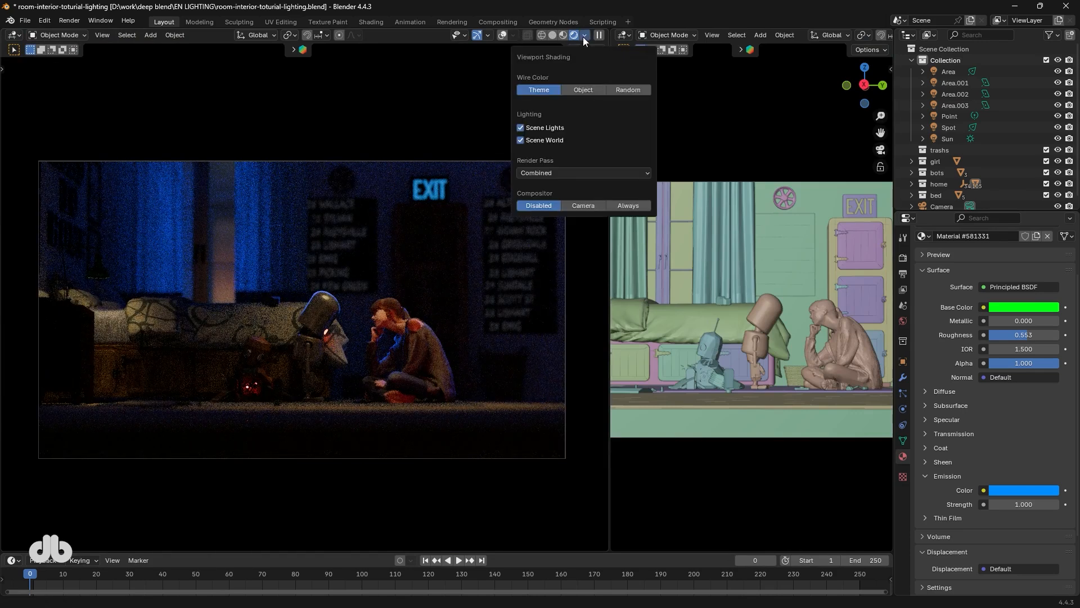
pyautogui.click(618, 208)
pyautogui.click(625, 35)
pyautogui.click(642, 93)
pyautogui.hotkey('ctrl', 'v')
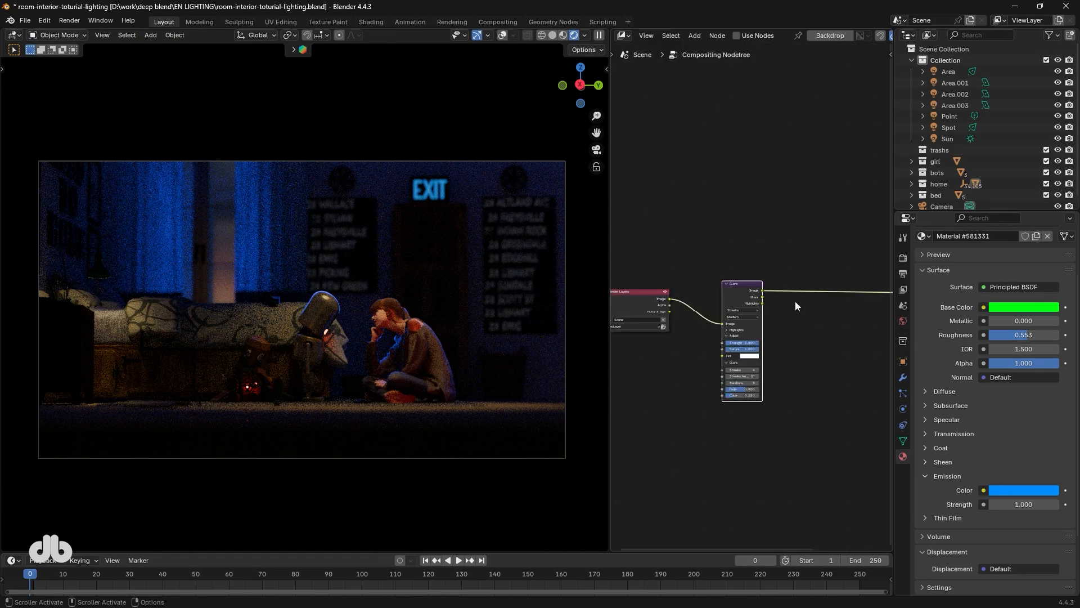
pyautogui.scroll(3, 731, 315)
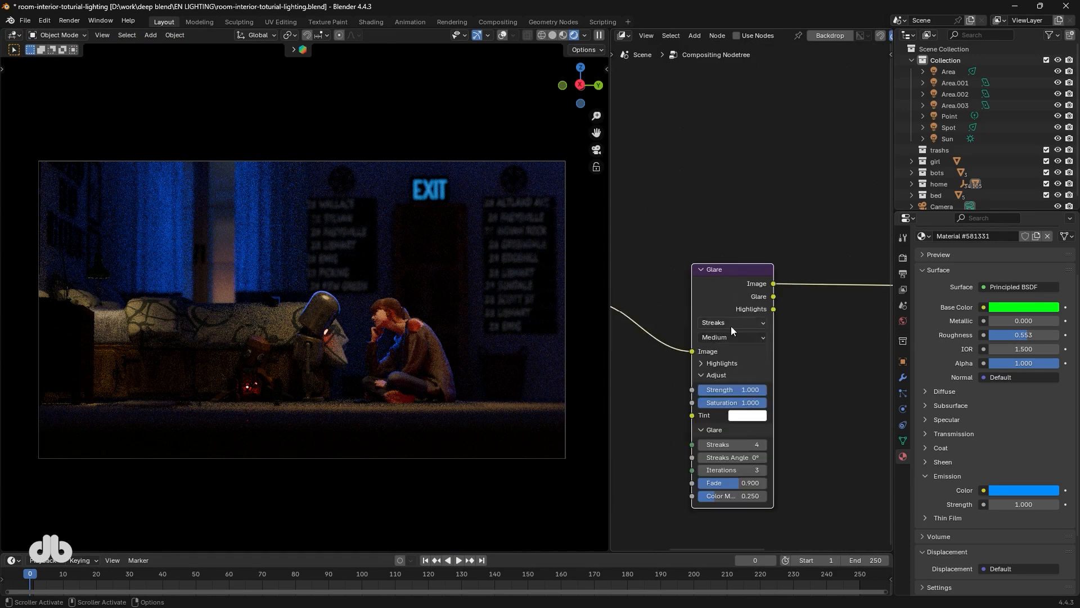
# Set the Glare node to Bloom at High quality with a highlights threshold of 0.36 and strength 5
pyautogui.click(732, 323)
pyautogui.click(724, 352)
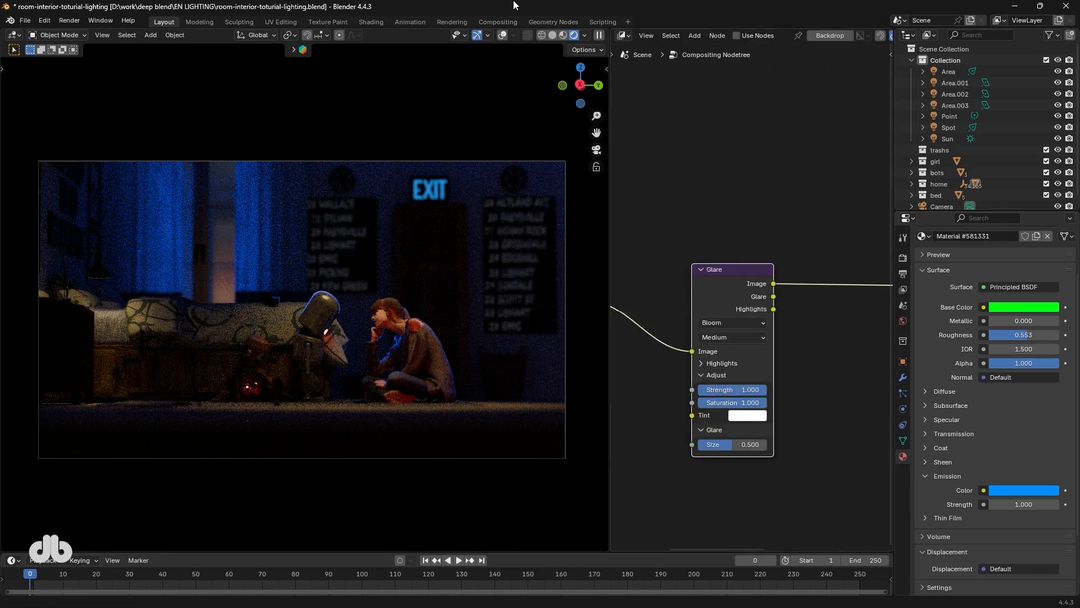
pyautogui.scroll(1, 737, 406)
pyautogui.click(731, 365)
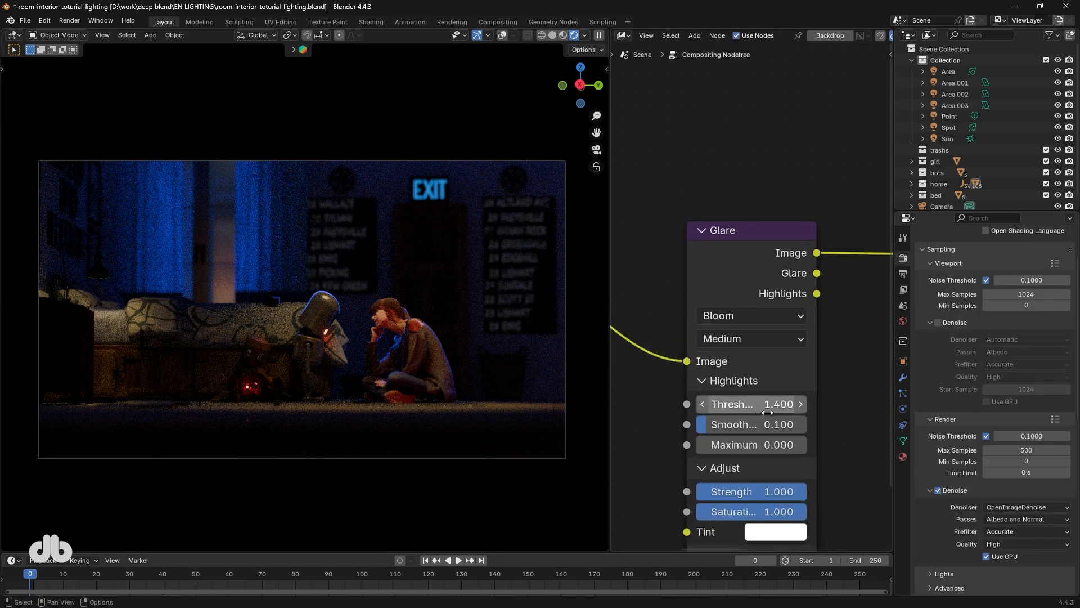
pyautogui.moveTo(732, 406)
pyautogui.mouseDown()
pyautogui.moveTo(757, 411)
pyautogui.moveTo(726, 411)
pyautogui.mouseUp()
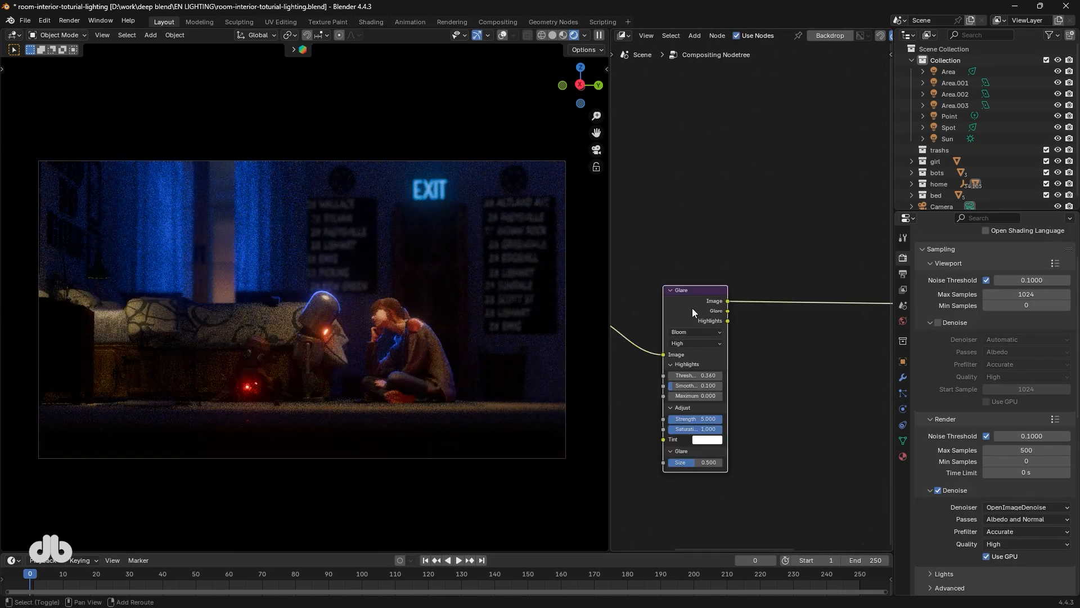
# Duplicate the Glare node, insert the copy after the first, and set it to Fog Glow with strength 1
pyautogui.hotkey('shift', 'd')
pyautogui.click(802, 378)
pyautogui.scroll(2, 802, 377)
pyautogui.click(822, 347)
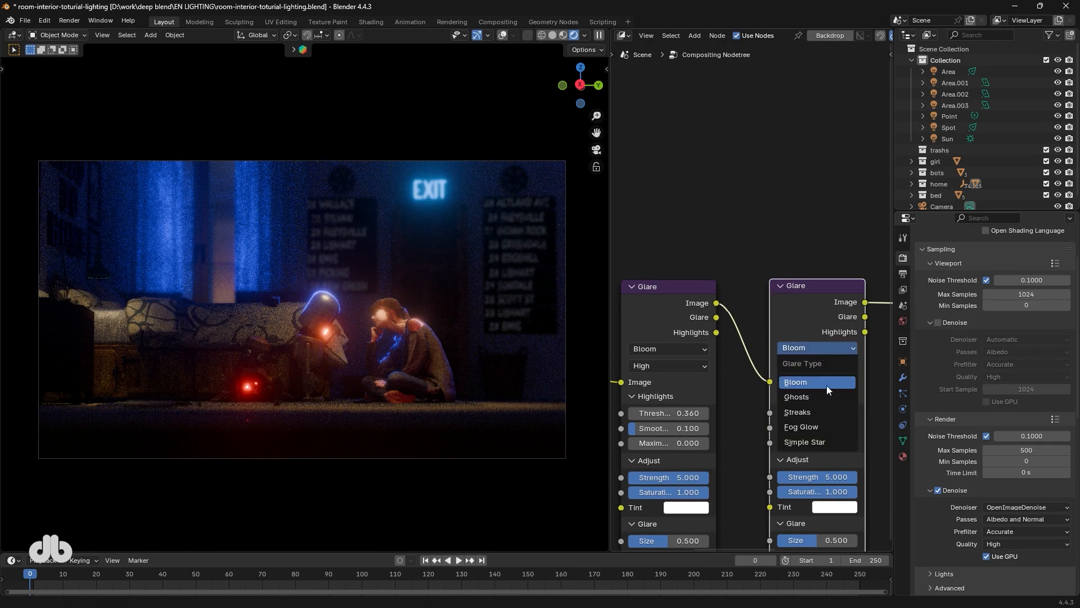
pyautogui.click(810, 427)
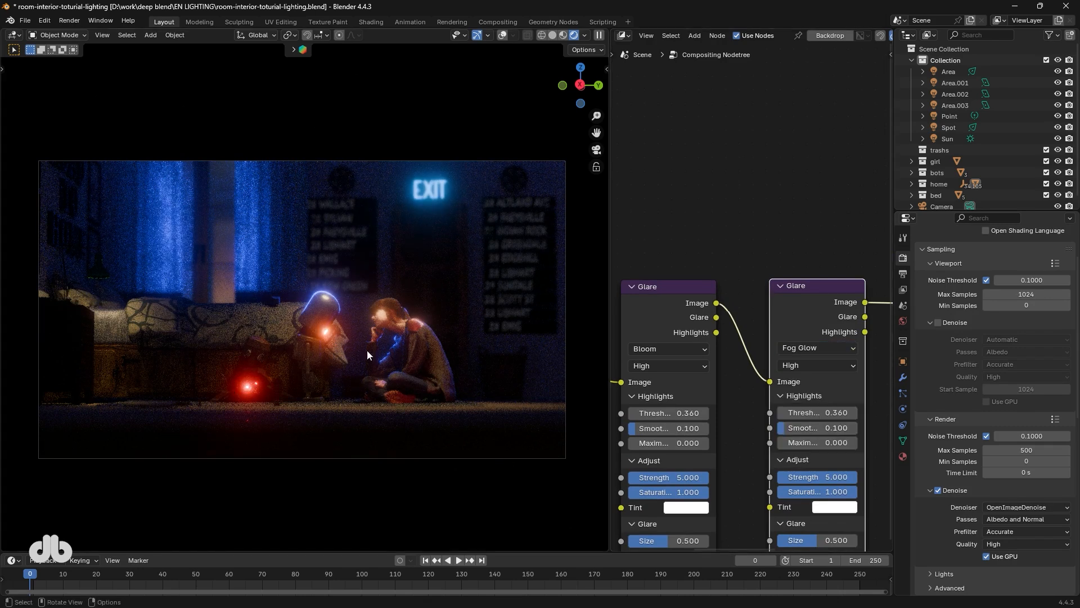
pyautogui.scroll(2, 775, 421)
pyautogui.click(817, 505)
pyautogui.write('1')
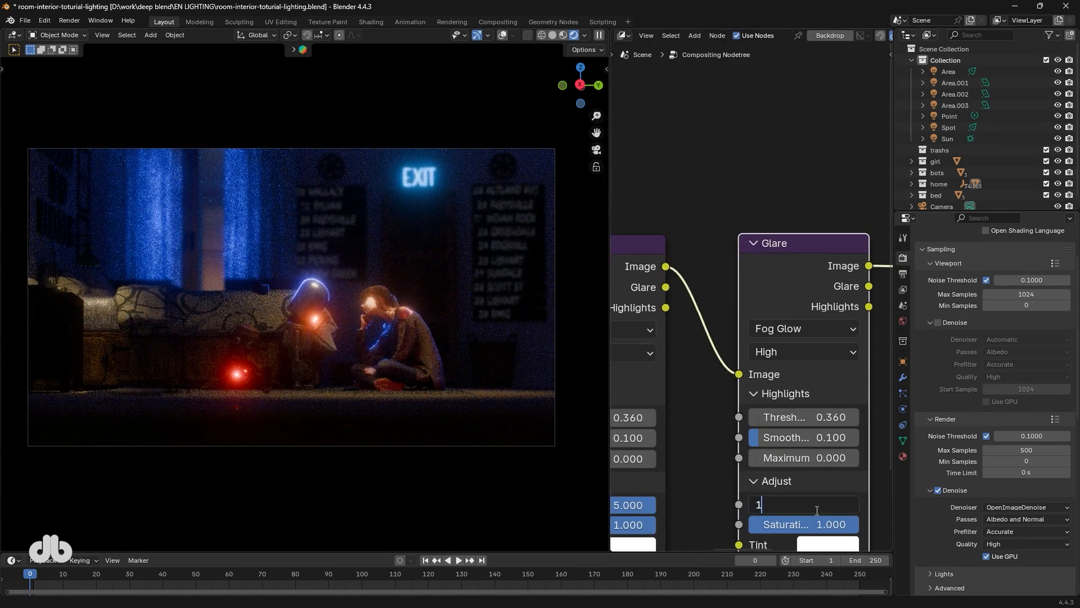
pyautogui.press('Return')
# Add a Lens Distortion node between the Fog Glow node and the Composite output
pyautogui.hotkey('shift', 'a')
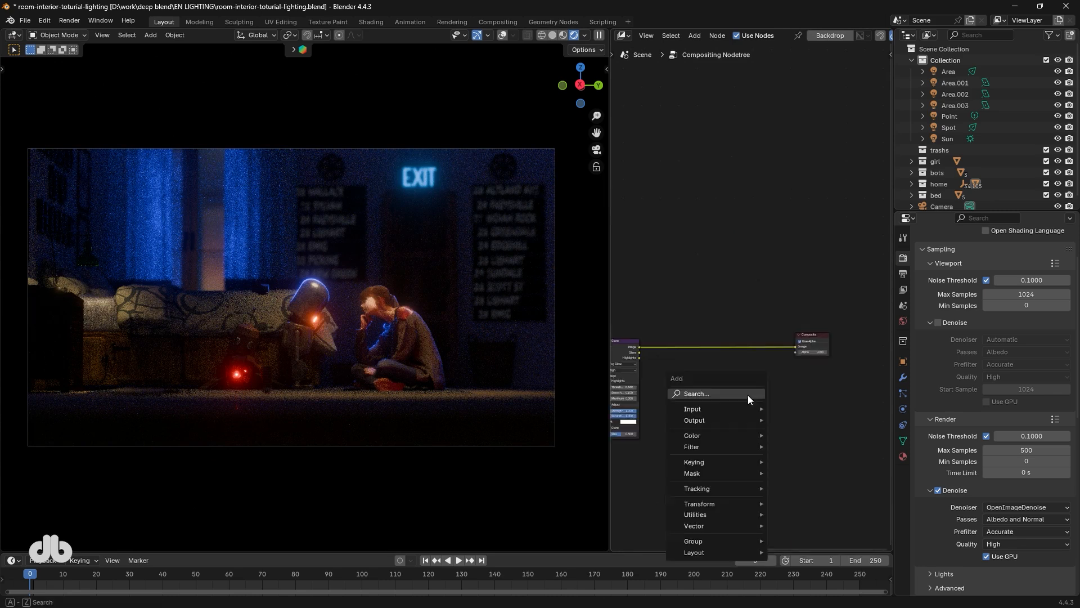
pyautogui.write('lens')
pyautogui.press('Return')
pyautogui.click(659, 336)
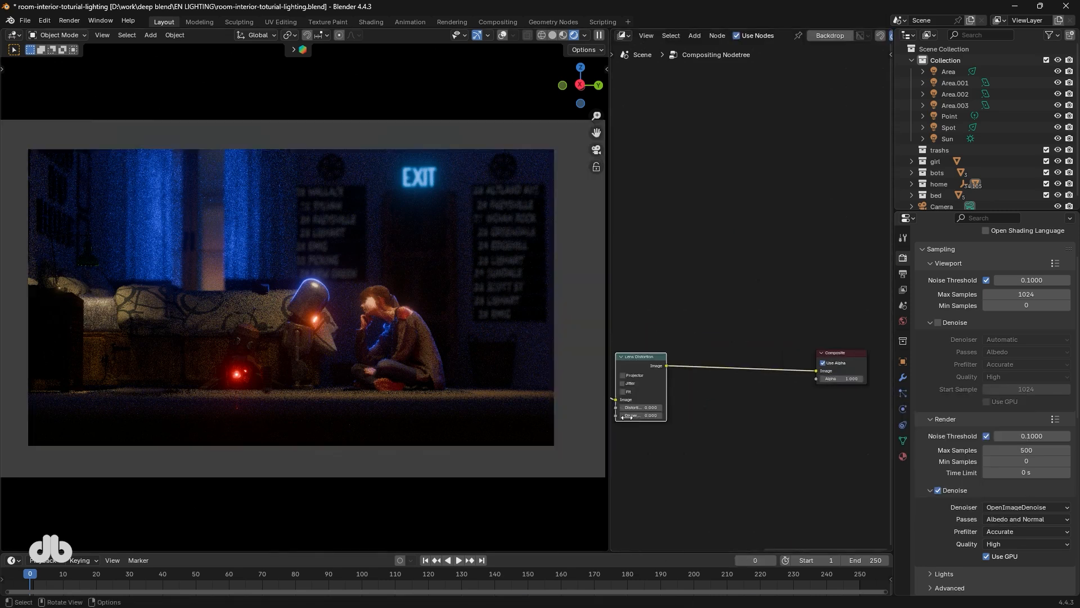
# Widen the Lens Distortion node and set its dispersion to 0.07
pyautogui.scroll(4, 706, 461)
pyautogui.click(744, 438)
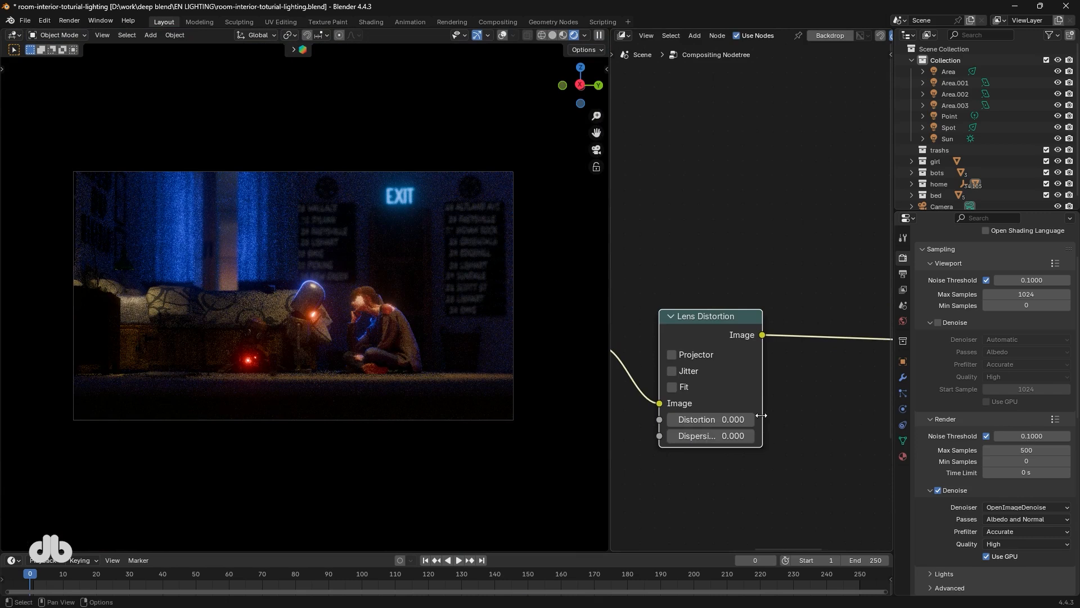
pyautogui.moveTo(761, 416); pyautogui.dragTo(790, 415)
pyautogui.doubleClick(726, 436)
pyautogui.write('0.04')
pyautogui.press('Return')
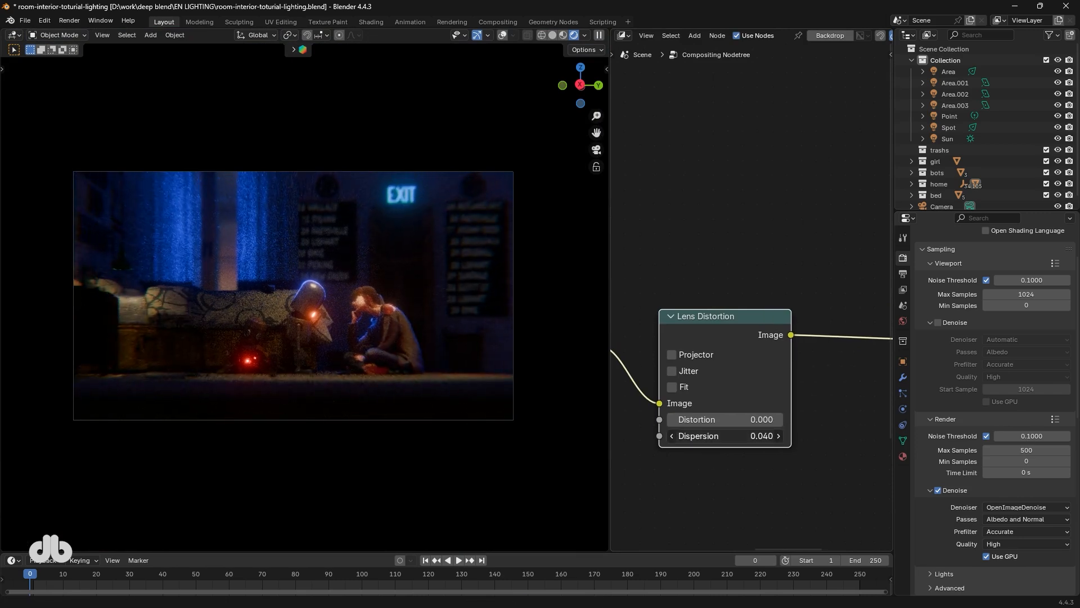
pyautogui.moveTo(726, 437); pyautogui.dragTo(754, 436)
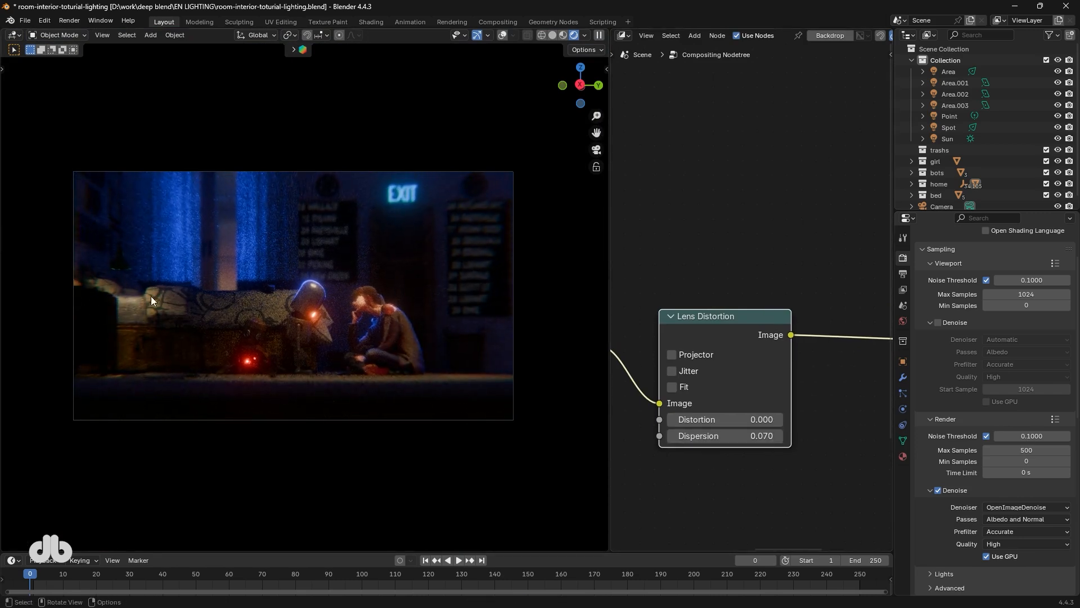
# Enlarge the rendered view and compare the image with the Lens Distortion node muted and unmuted
pyautogui.moveTo(605, 258); pyautogui.dragTo(666, 257)
pyautogui.scroll(2, 420, 343)
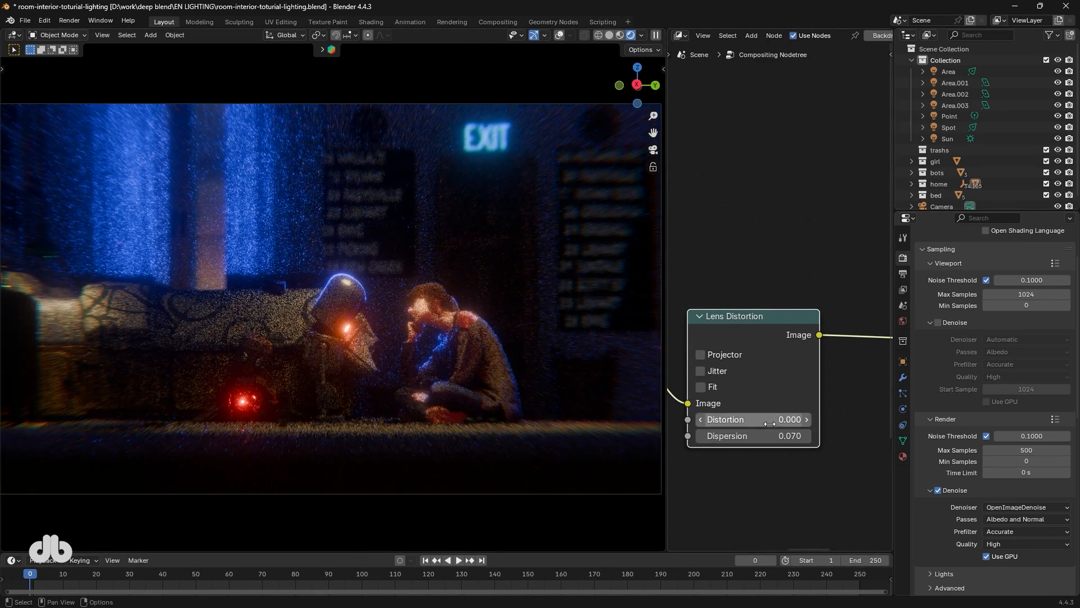
pyautogui.press('m')
pyautogui.press('m')
pyautogui.press('m')
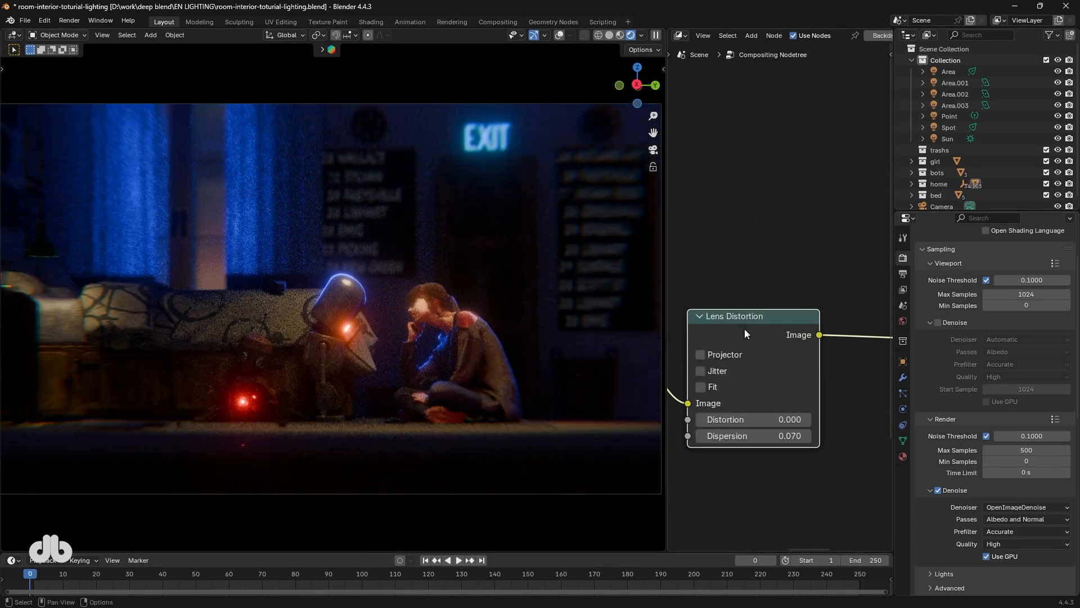
pyautogui.click(760, 440)
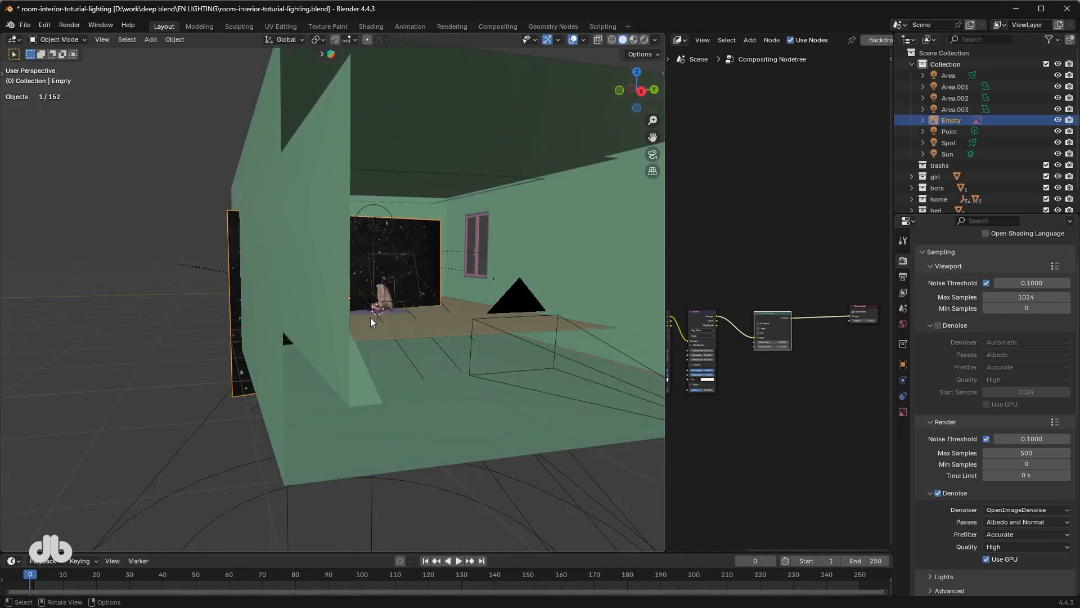
# Rotate the dust image empty to face the camera and move it inside the room until it fills the camera frame
pyautogui.moveTo(370, 317); pyautogui.dragTo(405, 336, button='middle')
pyautogui.hotkey('alt', 'r')
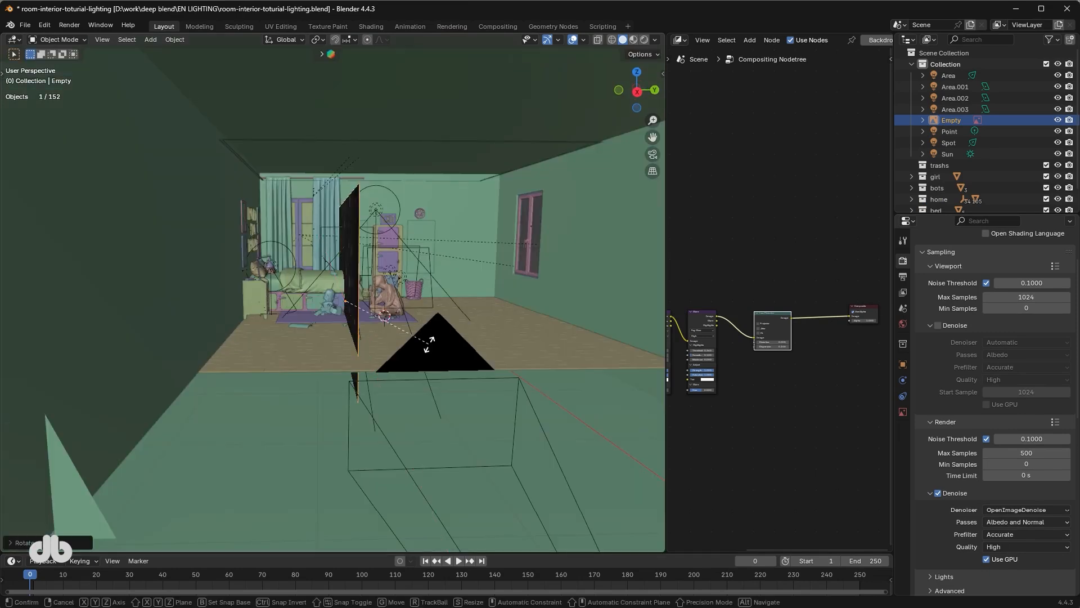
pyautogui.press('g')
pyautogui.press('x')
pyautogui.press('y')
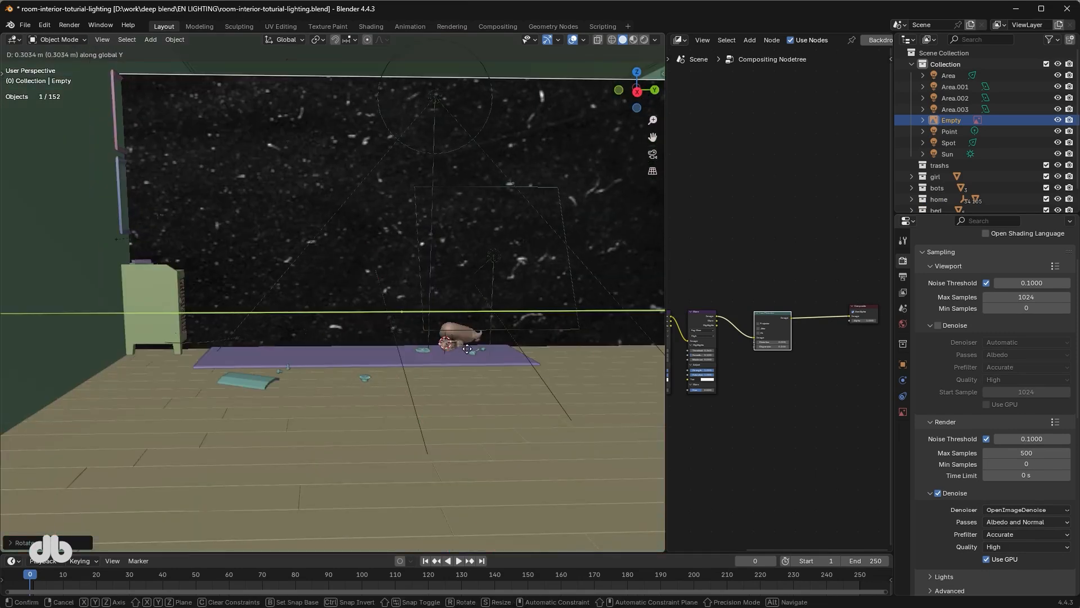
pyautogui.press('z')
pyautogui.click(479, 318)
pyautogui.press('KP_0')
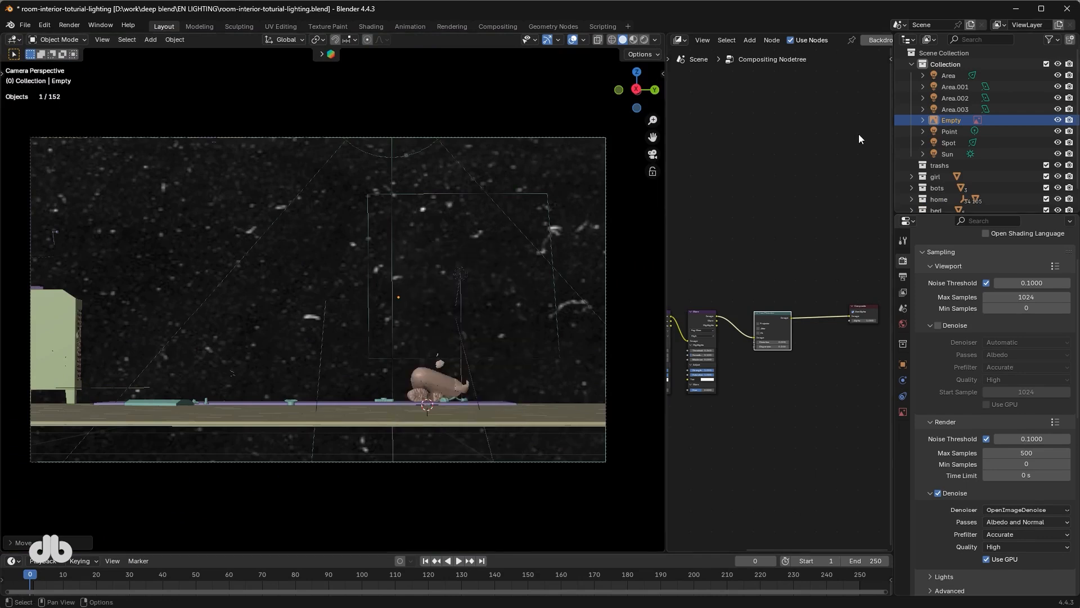
# Convert the dust image empty to a mesh plane with a Principled shader and show its material nodes beside the rendered view
pyautogui.rightClick(449, 248)
pyautogui.click(445, 251)
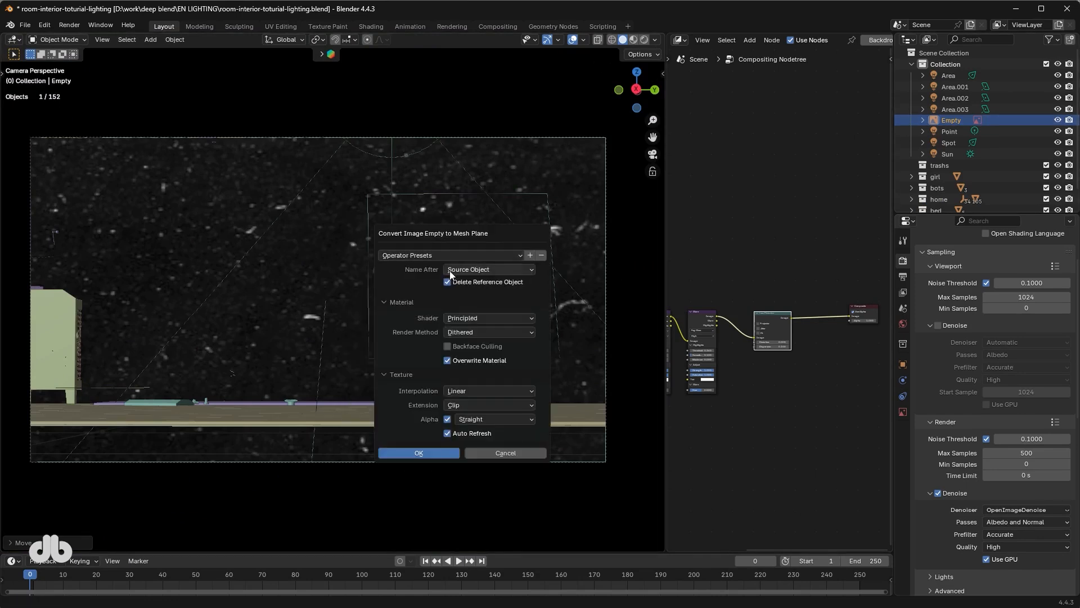
pyautogui.click(416, 453)
pyautogui.press('z')
pyautogui.hotkey('shift', 'F3')
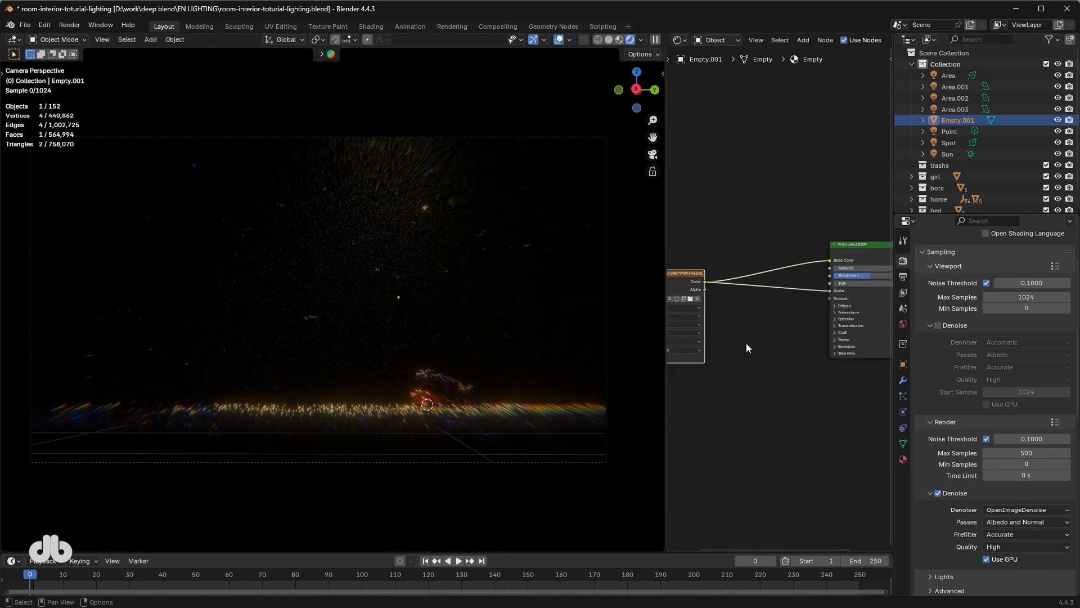
# Feed the dust image's color into the Principled shader's emission color and set the emission strength to 3
pyautogui.moveTo(705, 281); pyautogui.dragTo(829, 355)
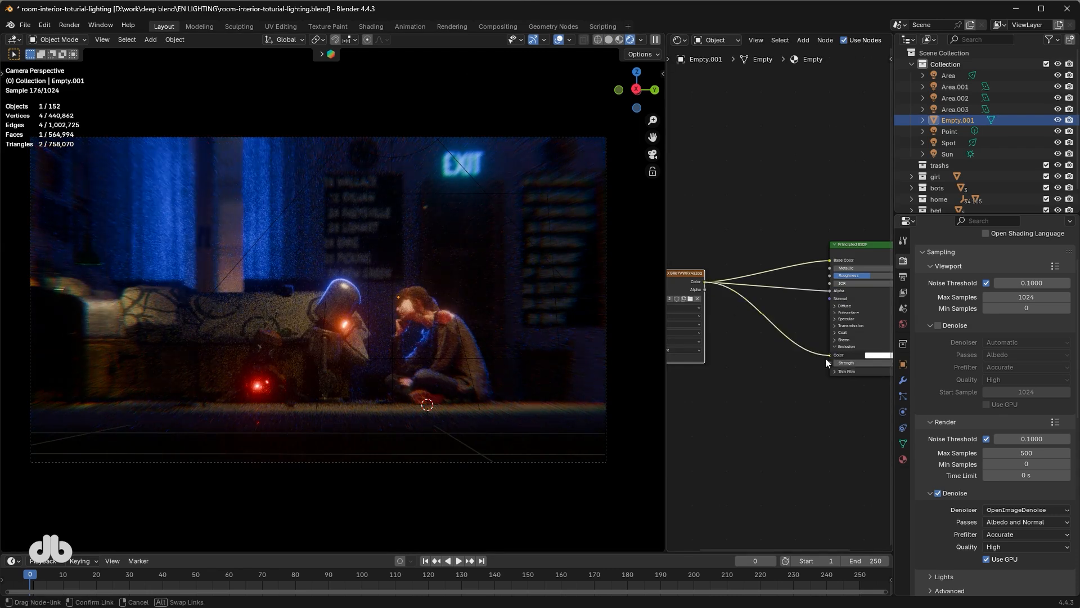
pyautogui.moveTo(889, 360); pyautogui.dragTo(799, 361, button='middle')
pyautogui.hotkey('shift', 'alt', 'z')
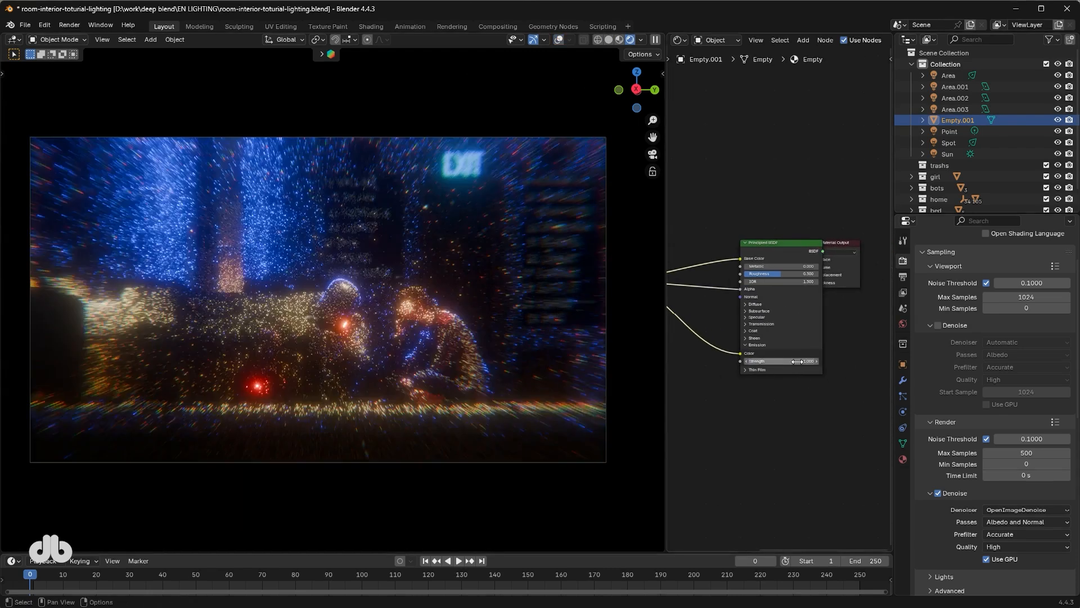
pyautogui.write('3')
pyautogui.press('Return')
# Add an Array modifier to the dust plane and close the material node area to enlarge the rendered view
pyautogui.click(903, 380)
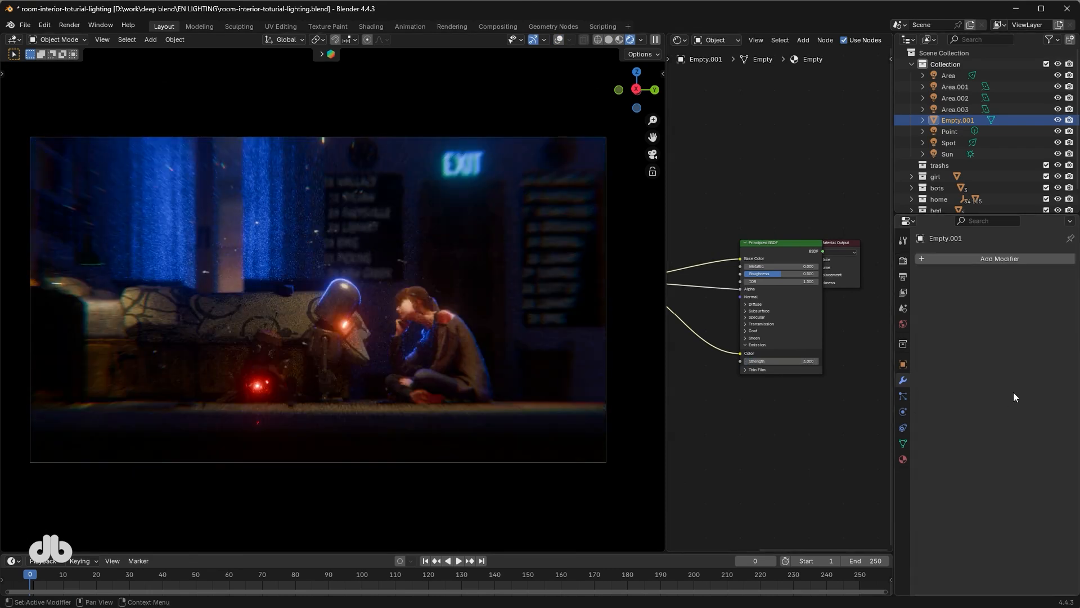
pyautogui.hotkey('shift', 'a')
pyautogui.click(990, 353)
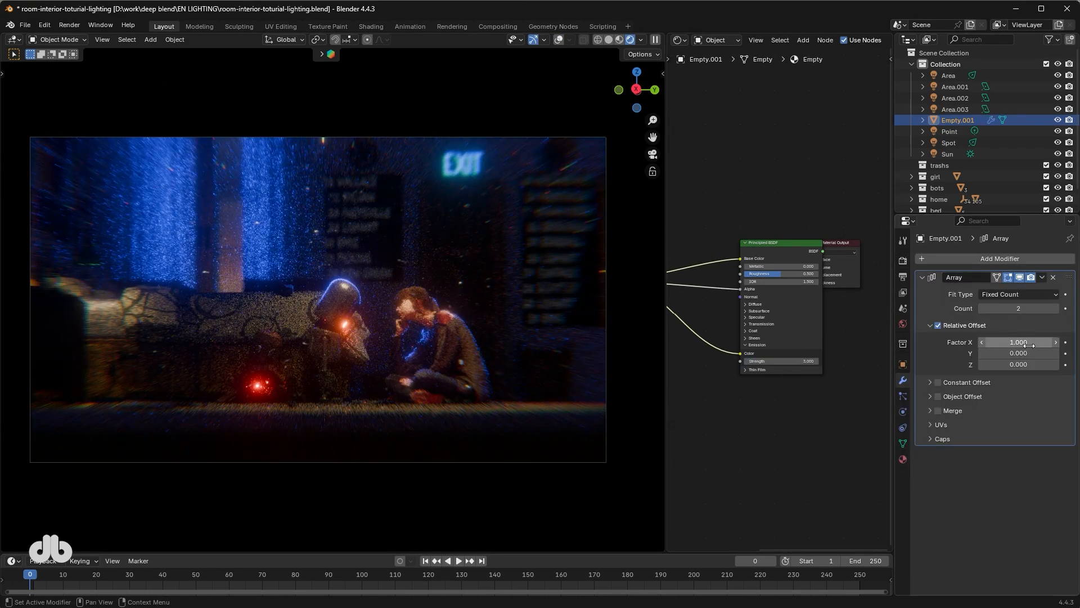
pyautogui.moveTo(663, 39); pyautogui.dragTo(659, 160)
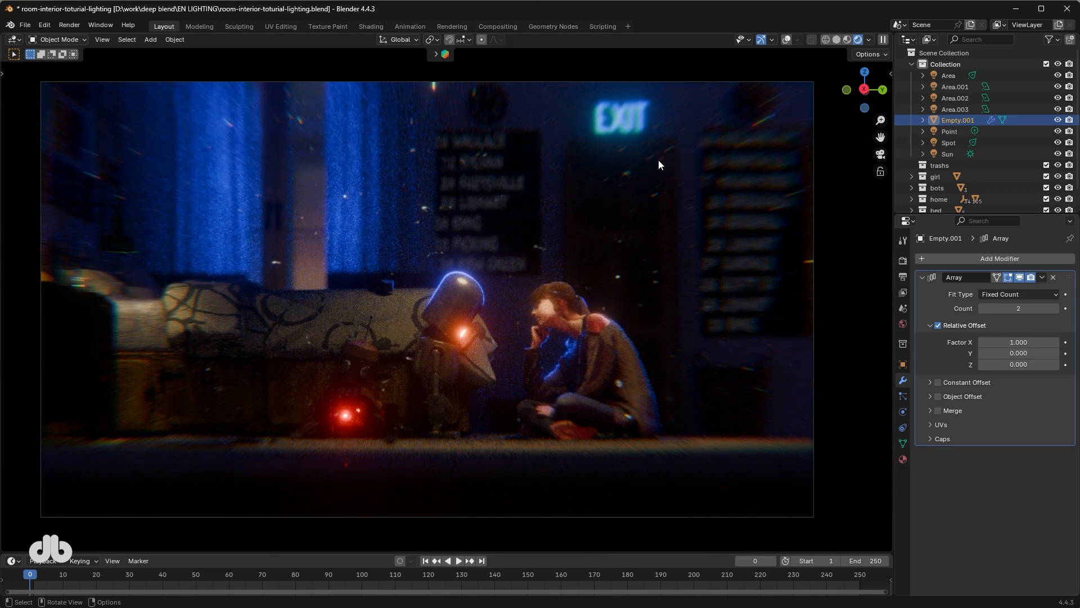
# Add an area light outside the camera view and move it above the small robot beside the bed
pyautogui.press('KP_0')
pyautogui.hotkey('shift', 'alt', 'z')
pyautogui.click(437, 302)
pyautogui.hotkey('shift', 'a')
pyautogui.write('are')
pyautogui.press('Return')
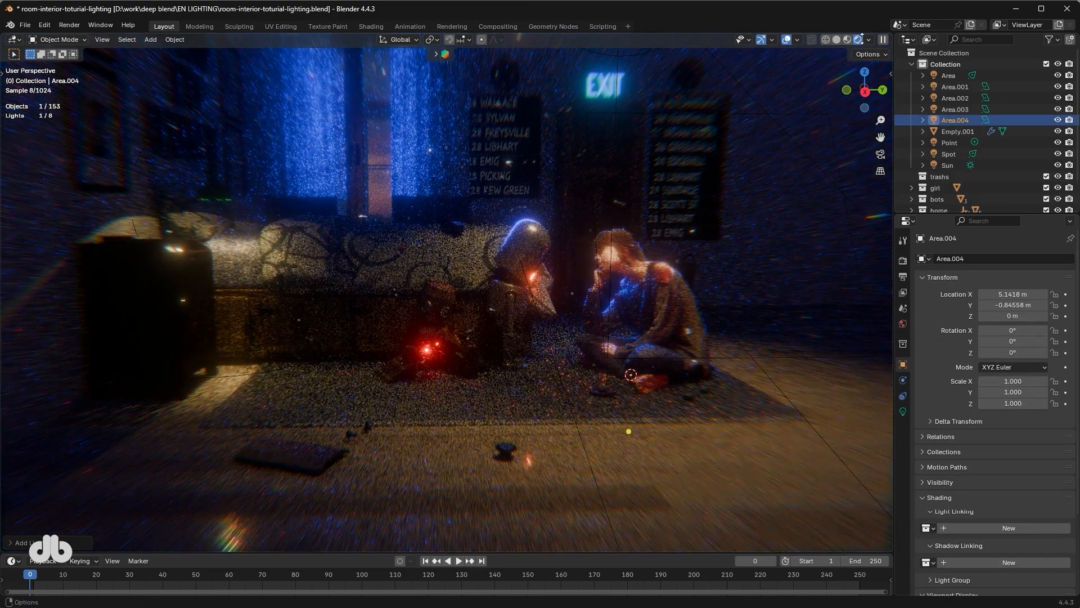
pyautogui.press('g')
pyautogui.click(495, 329)
pyautogui.moveTo(495, 329); pyautogui.dragTo(528, 329, button='middle')
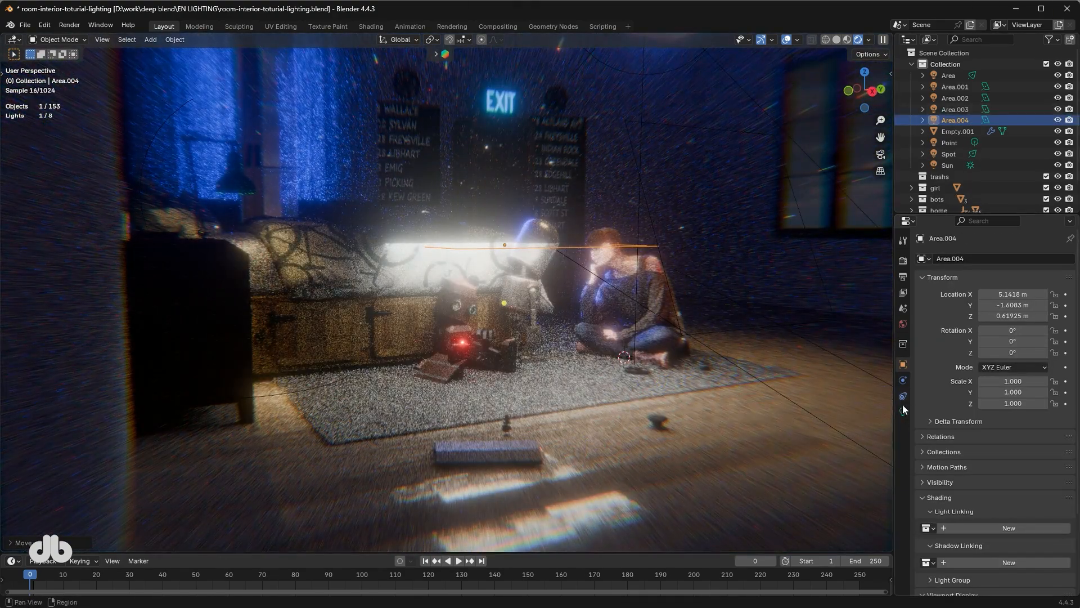
# Expand the bots collection and restrict the new area light to bot2 through light linking
pyautogui.click(927, 528)
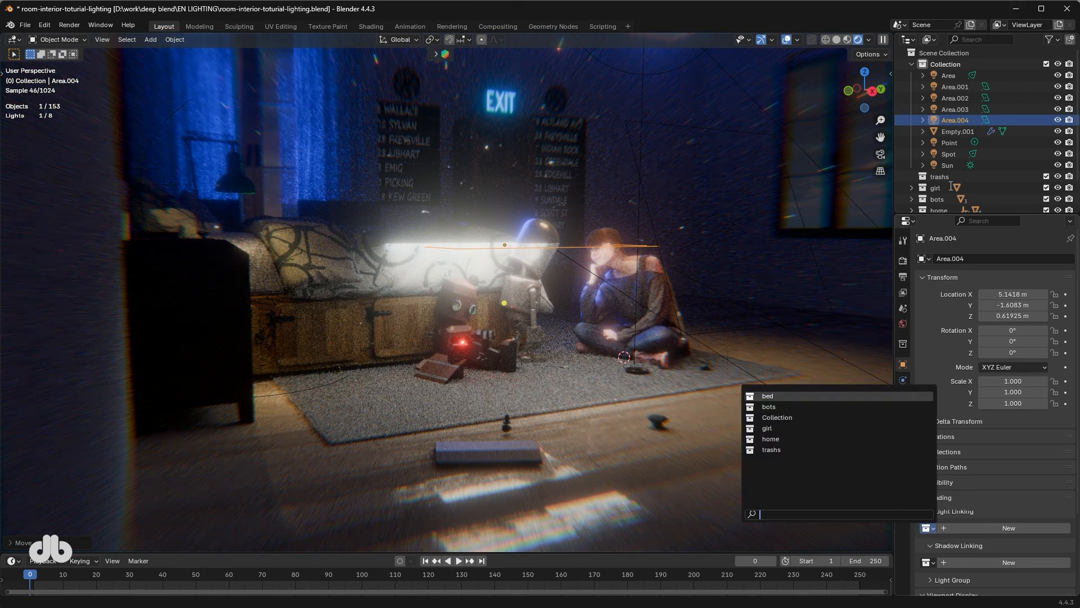
pyautogui.click(912, 199)
pyautogui.scroll(-3, 990, 169)
pyautogui.moveTo(950, 155); pyautogui.dragTo(982, 543)
# In the camera view, rotate the new area light about the global X axis and move it up above the small robot
pyautogui.press('KP_0')
pyautogui.press('r')
pyautogui.press('y')
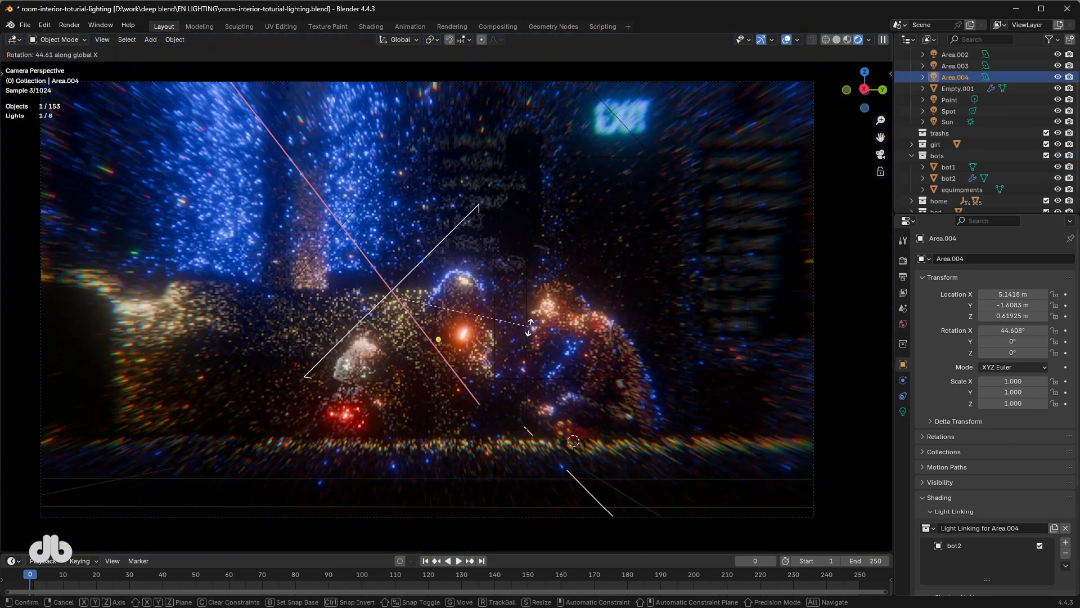
pyautogui.click(582, 283)
pyautogui.press('g')
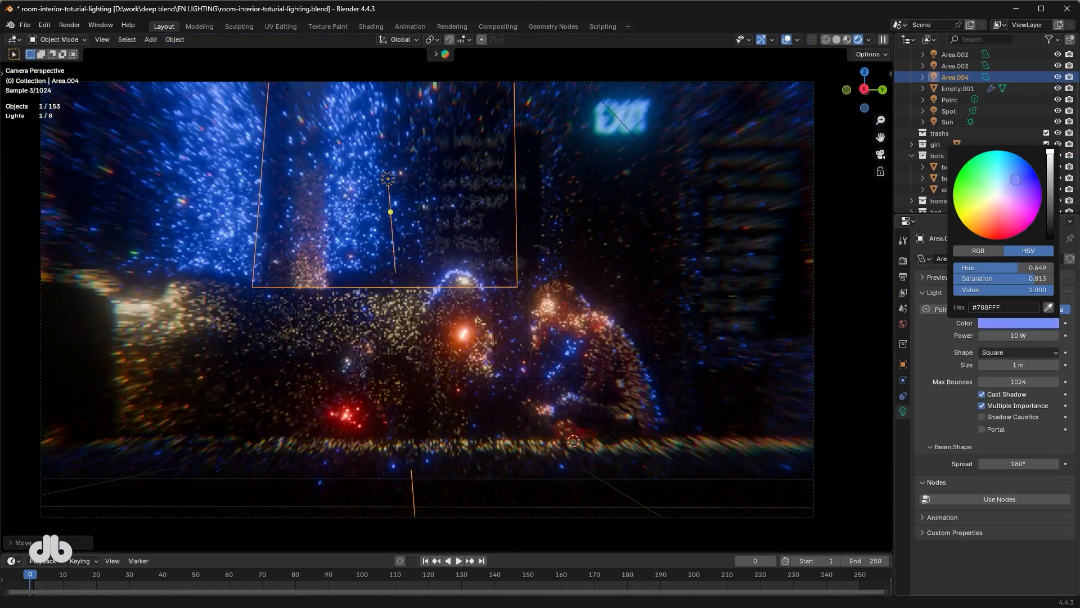
# Color the small robot's area light blue and hide the viewport overlays
pyautogui.click(786, 39)
pyautogui.moveTo(997, 336)
pyautogui.mouseDown()
pyautogui.moveTo(1030, 335)
pyautogui.moveTo(993, 338)
pyautogui.mouseUp()
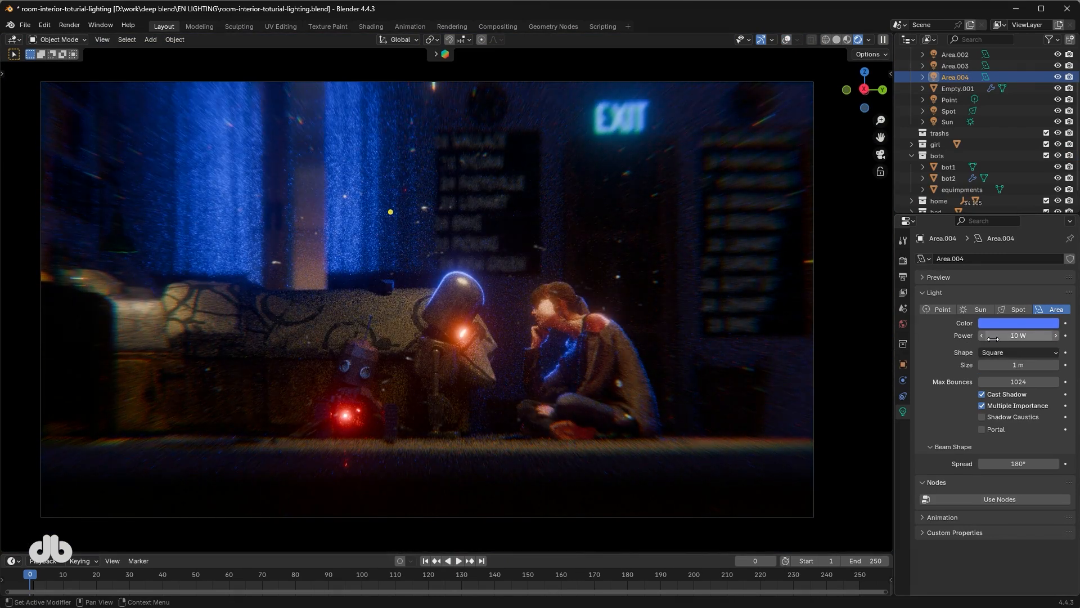